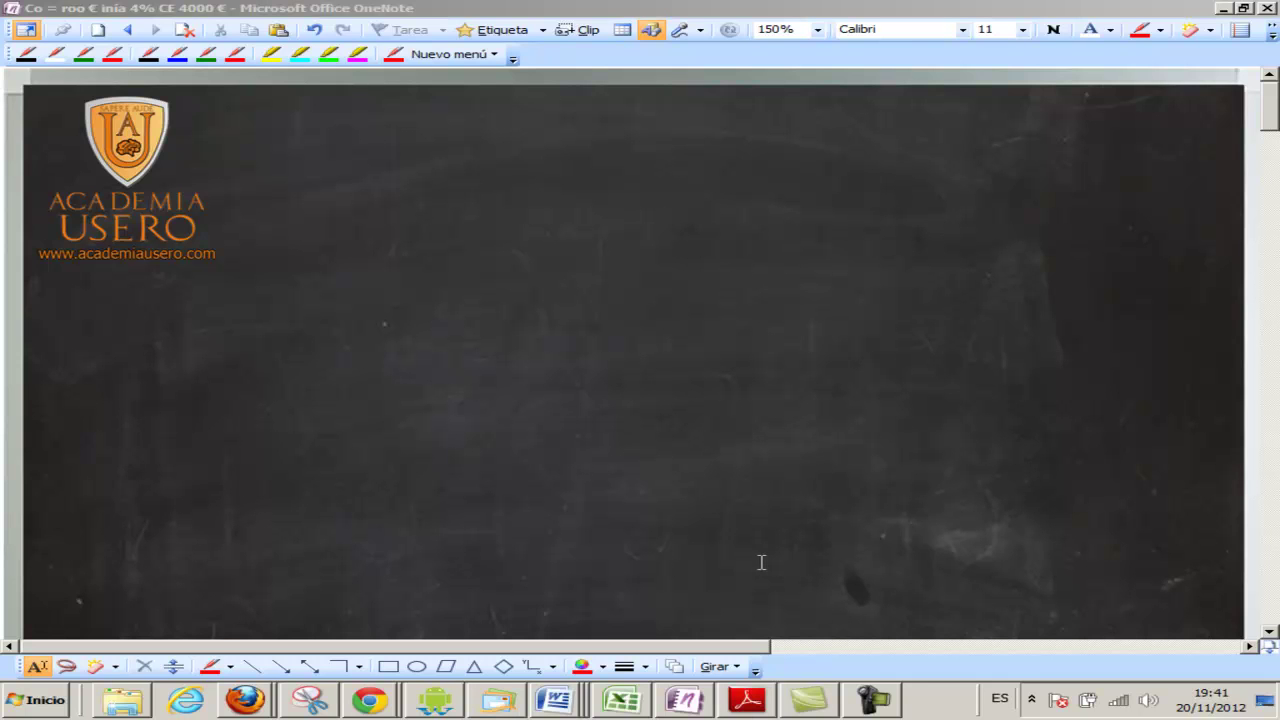
Select the red pen to handwrite on the blank chalkboard page.
{"action": "left_click", "coordinate": [112, 56]}
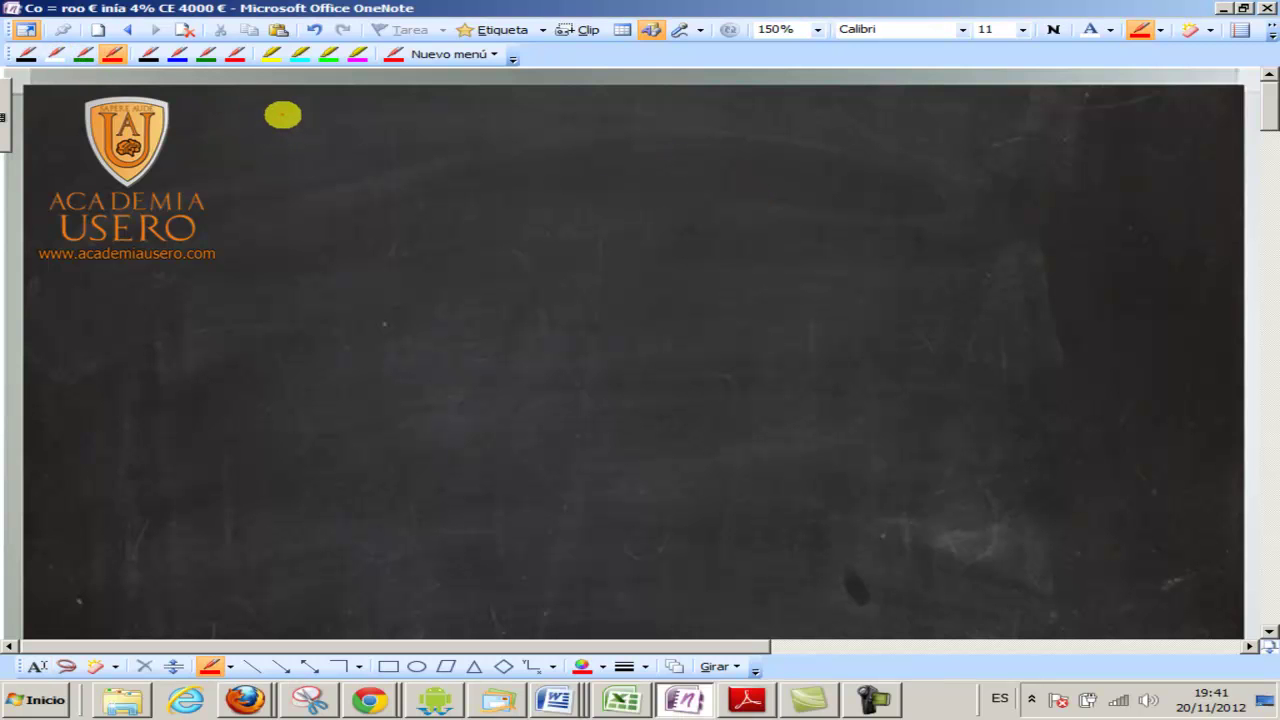
{"action": "left_click", "coordinate": [55, 54]}
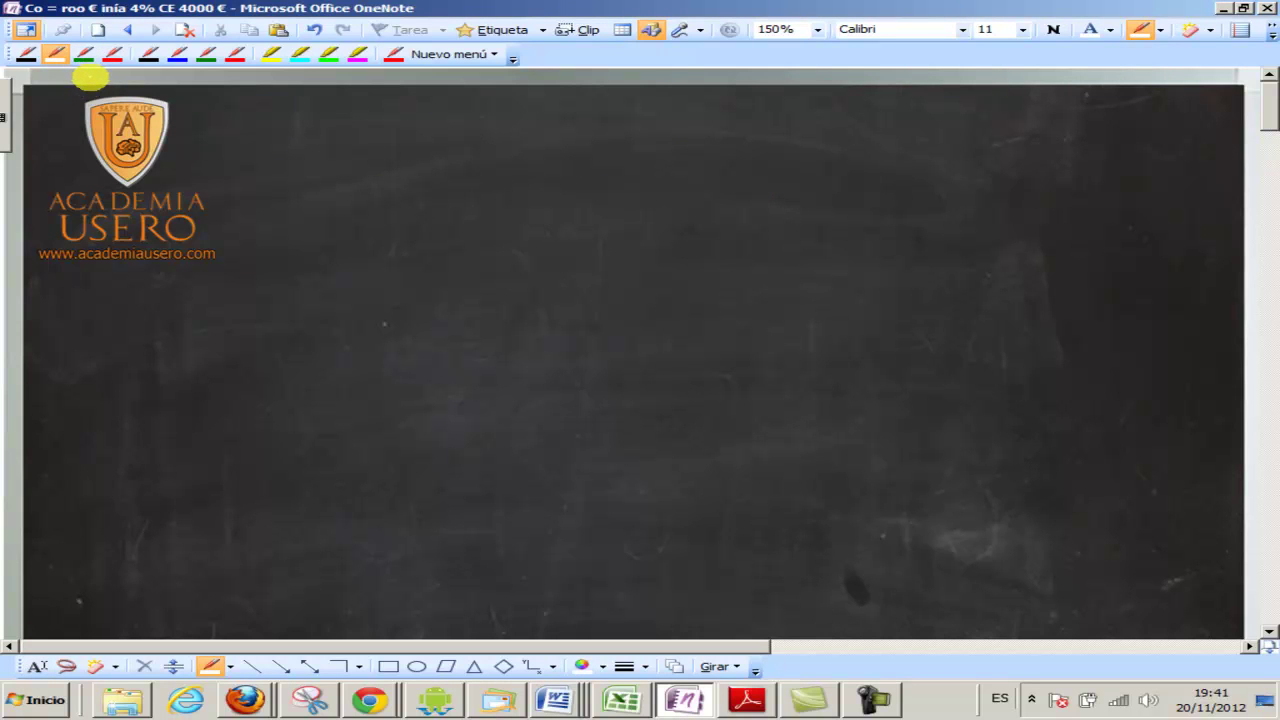
Handwrite the expression 1/x + 1/(x+3) − 3/10.
{"action": "mouse_move", "coordinate": [314, 113]}
{"action": "left_mouse_down"}
{"action": "mouse_move", "coordinate": [320, 157]}
{"action": "mouse_move", "coordinate": [359, 165]}
{"action": "mouse_move", "coordinate": [335, 214]}
{"action": "mouse_move", "coordinate": [312, 214]}
{"action": "left_mouse_up"}
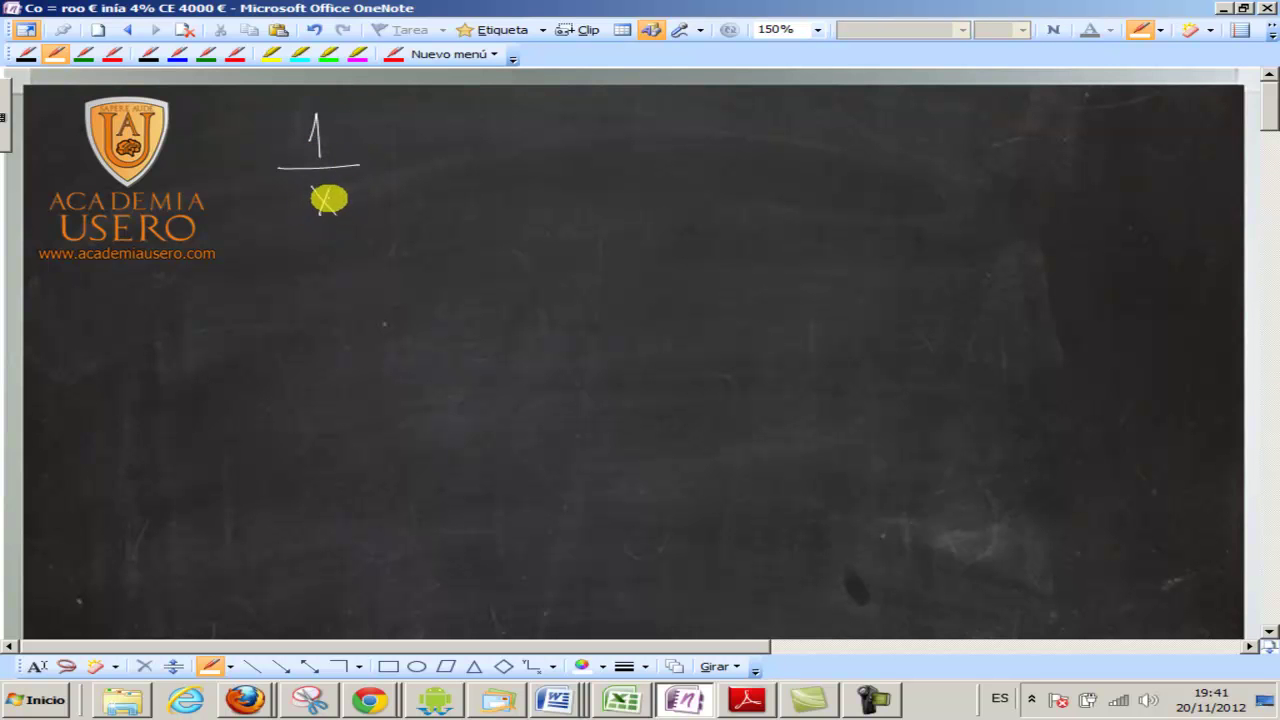
{"action": "mouse_move", "coordinate": [472, 122]}
{"action": "left_mouse_down"}
{"action": "mouse_move", "coordinate": [483, 145]}
{"action": "mouse_move", "coordinate": [543, 149]}
{"action": "left_mouse_up"}
{"action": "mouse_move", "coordinate": [461, 184]}
{"action": "left_mouse_down"}
{"action": "mouse_move", "coordinate": [458, 197]}
{"action": "mouse_move", "coordinate": [498, 183]}
{"action": "left_mouse_up"}
{"action": "left_click_drag", "start_coordinate": [488, 173], "coordinate": [488, 194]}
{"action": "mouse_move", "coordinate": [505, 168]}
{"action": "left_mouse_down"}
{"action": "mouse_move", "coordinate": [525, 183]}
{"action": "mouse_move", "coordinate": [621, 139]}
{"action": "mouse_move", "coordinate": [680, 152]}
{"action": "mouse_move", "coordinate": [637, 190]}
{"action": "mouse_move", "coordinate": [663, 189]}
{"action": "mouse_move", "coordinate": [651, 167]}
{"action": "left_mouse_up"}
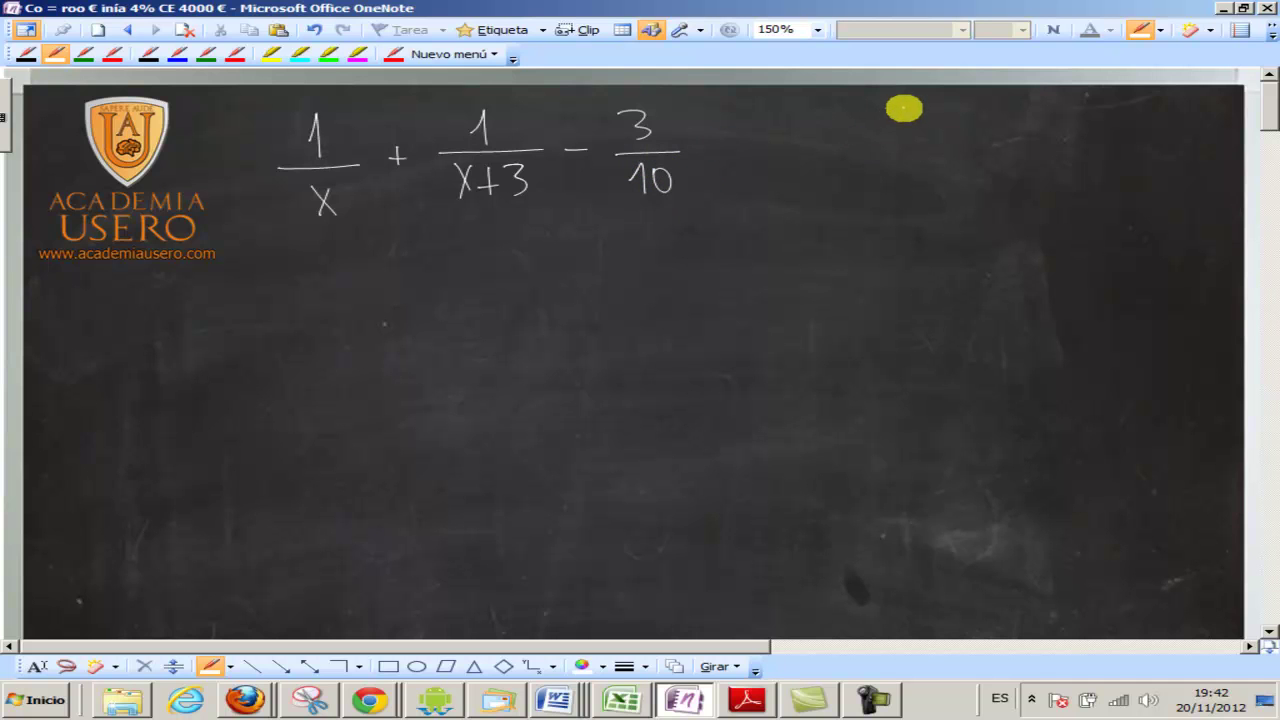
Write the numeric example 2/5 + 1/3 − 4/5 at the top right.
{"action": "left_click_drag", "start_coordinate": [846, 114], "coordinate": [866, 128]}
{"action": "mouse_move", "coordinate": [842, 138]}
{"action": "left_mouse_down"}
{"action": "mouse_move", "coordinate": [872, 137]}
{"action": "mouse_move", "coordinate": [852, 158]}
{"action": "mouse_move", "coordinate": [906, 130]}
{"action": "left_mouse_up"}
{"action": "mouse_move", "coordinate": [897, 122]}
{"action": "left_mouse_down"}
{"action": "mouse_move", "coordinate": [897, 138]}
{"action": "mouse_move", "coordinate": [956, 134]}
{"action": "left_mouse_up"}
{"action": "mouse_move", "coordinate": [938, 142]}
{"action": "left_mouse_down"}
{"action": "mouse_move", "coordinate": [943, 154]}
{"action": "mouse_move", "coordinate": [1020, 120]}
{"action": "mouse_move", "coordinate": [1039, 129]}
{"action": "mouse_move", "coordinate": [1021, 157]}
{"action": "left_mouse_up"}
List the denominators x, x+3 and 10 below the expression.
{"action": "left_click_drag", "start_coordinate": [292, 259], "coordinate": [314, 286]}
{"action": "mouse_move", "coordinate": [314, 259]}
{"action": "left_mouse_down"}
{"action": "mouse_move", "coordinate": [298, 289]}
{"action": "mouse_move", "coordinate": [314, 333]}
{"action": "left_mouse_up"}
{"action": "mouse_move", "coordinate": [314, 310]}
{"action": "left_mouse_down"}
{"action": "mouse_move", "coordinate": [304, 334]}
{"action": "mouse_move", "coordinate": [351, 318]}
{"action": "left_mouse_up"}
{"action": "mouse_move", "coordinate": [342, 309]}
{"action": "left_mouse_down"}
{"action": "mouse_move", "coordinate": [341, 331]}
{"action": "mouse_move", "coordinate": [362, 327]}
{"action": "left_mouse_up"}
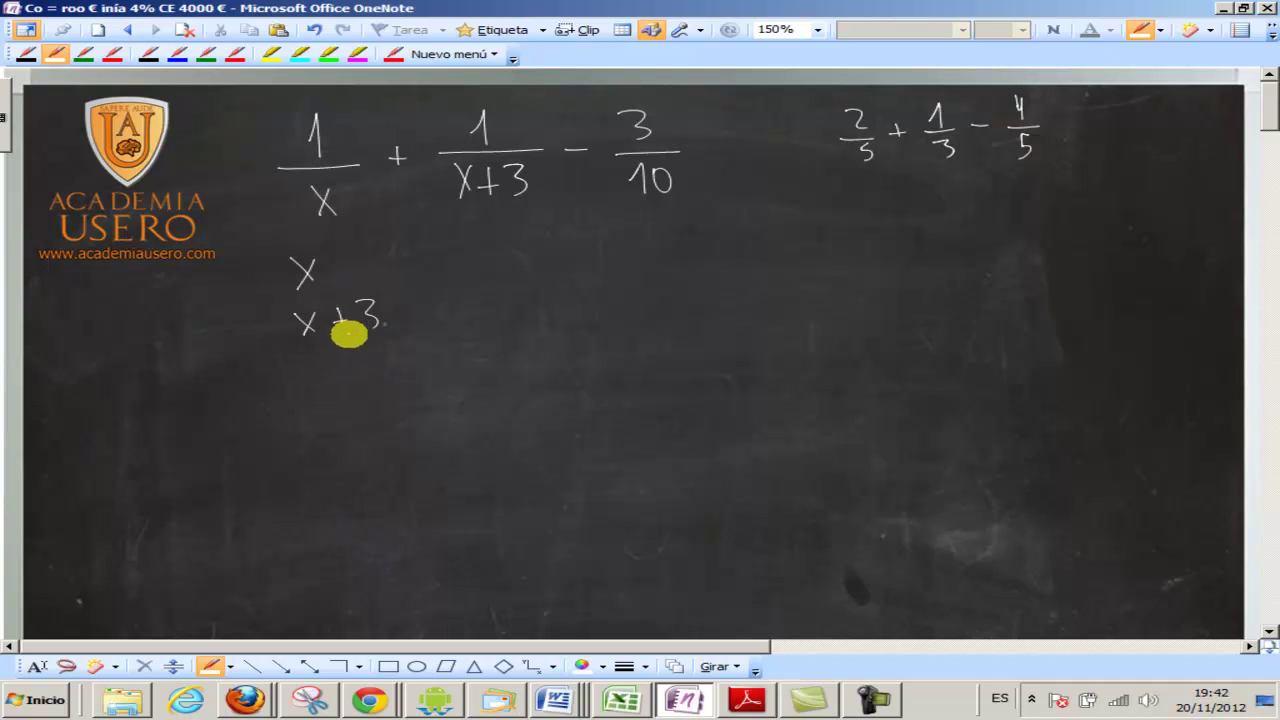
{"action": "mouse_move", "coordinate": [301, 371]}
{"action": "left_mouse_down"}
{"action": "mouse_move", "coordinate": [306, 358]}
{"action": "mouse_move", "coordinate": [324, 366]}
{"action": "left_mouse_up"}
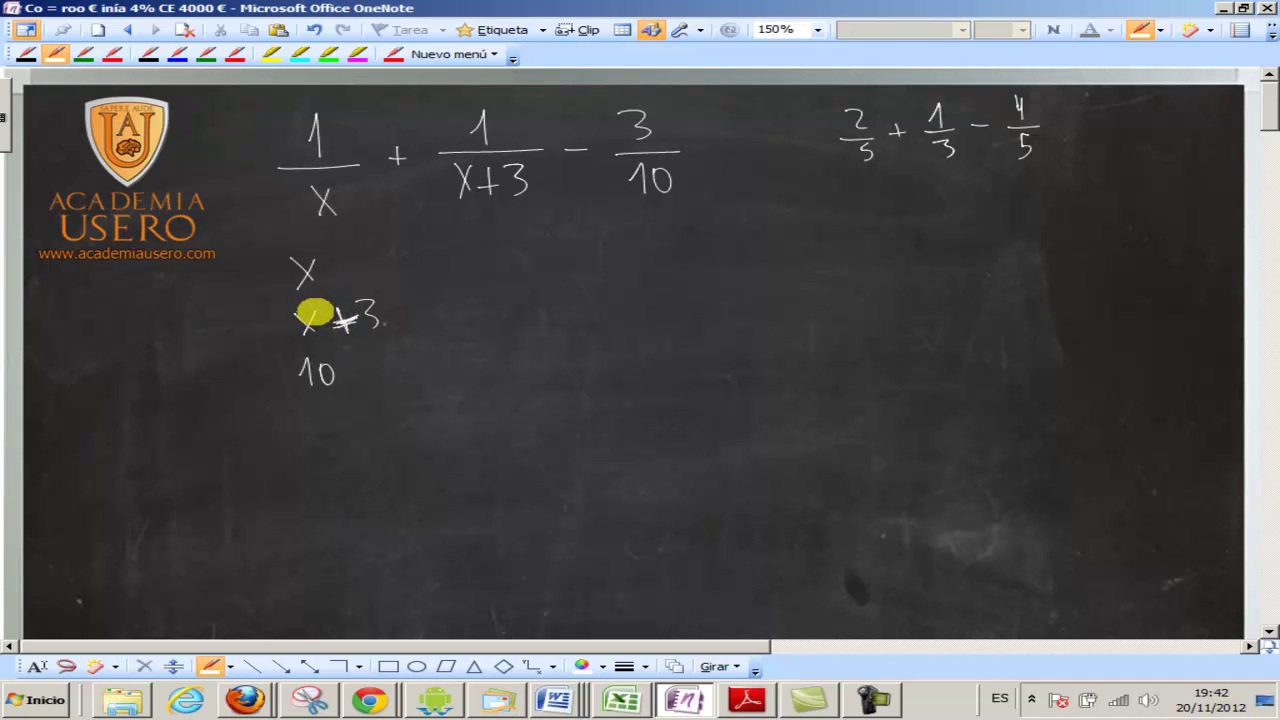
Put parentheses around x+3 and write the common denominator 10·x·(x+3).
{"action": "left_click_drag", "start_coordinate": [297, 298], "coordinate": [299, 345]}
{"action": "left_click_drag", "start_coordinate": [390, 293], "coordinate": [393, 335]}
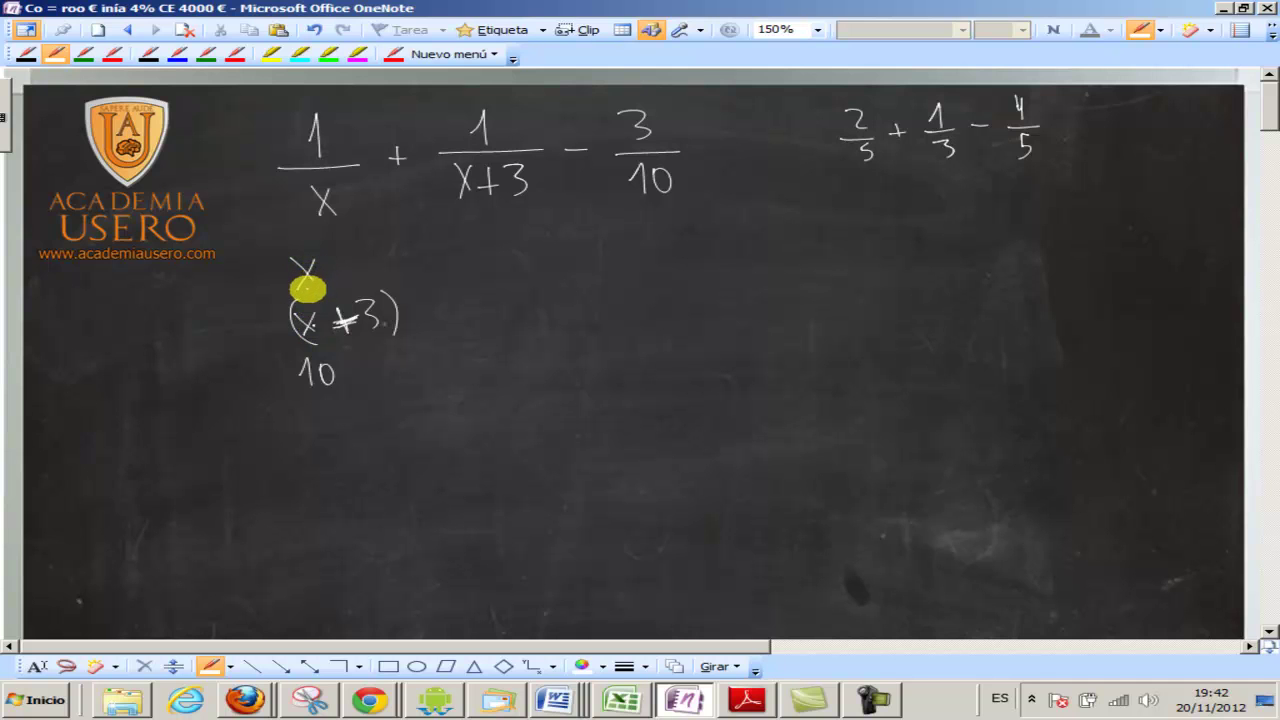
{"action": "mouse_move", "coordinate": [554, 260]}
{"action": "left_mouse_down"}
{"action": "mouse_move", "coordinate": [566, 292]}
{"action": "mouse_move", "coordinate": [634, 281]}
{"action": "left_mouse_up"}
{"action": "left_click_drag", "start_coordinate": [634, 258], "coordinate": [614, 281]}
{"action": "left_click_drag", "start_coordinate": [661, 236], "coordinate": [675, 290]}
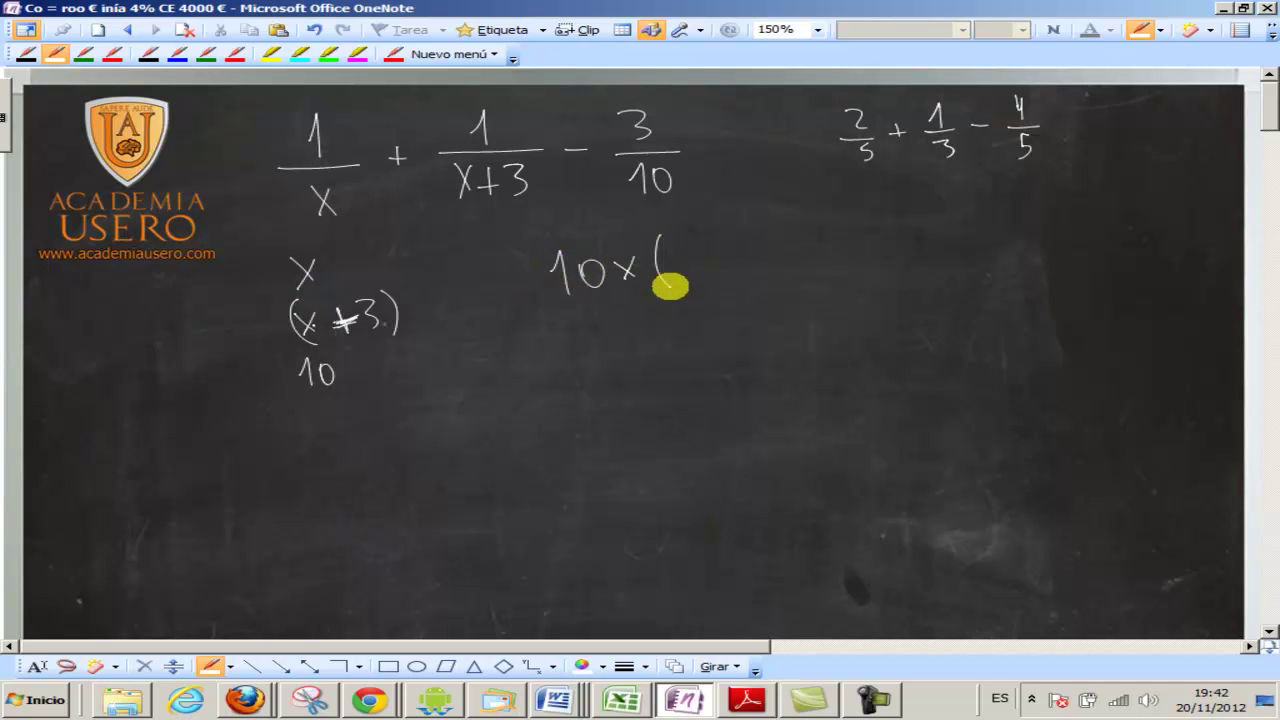
{"action": "left_click", "coordinate": [609, 268]}
{"action": "left_click", "coordinate": [649, 266]}
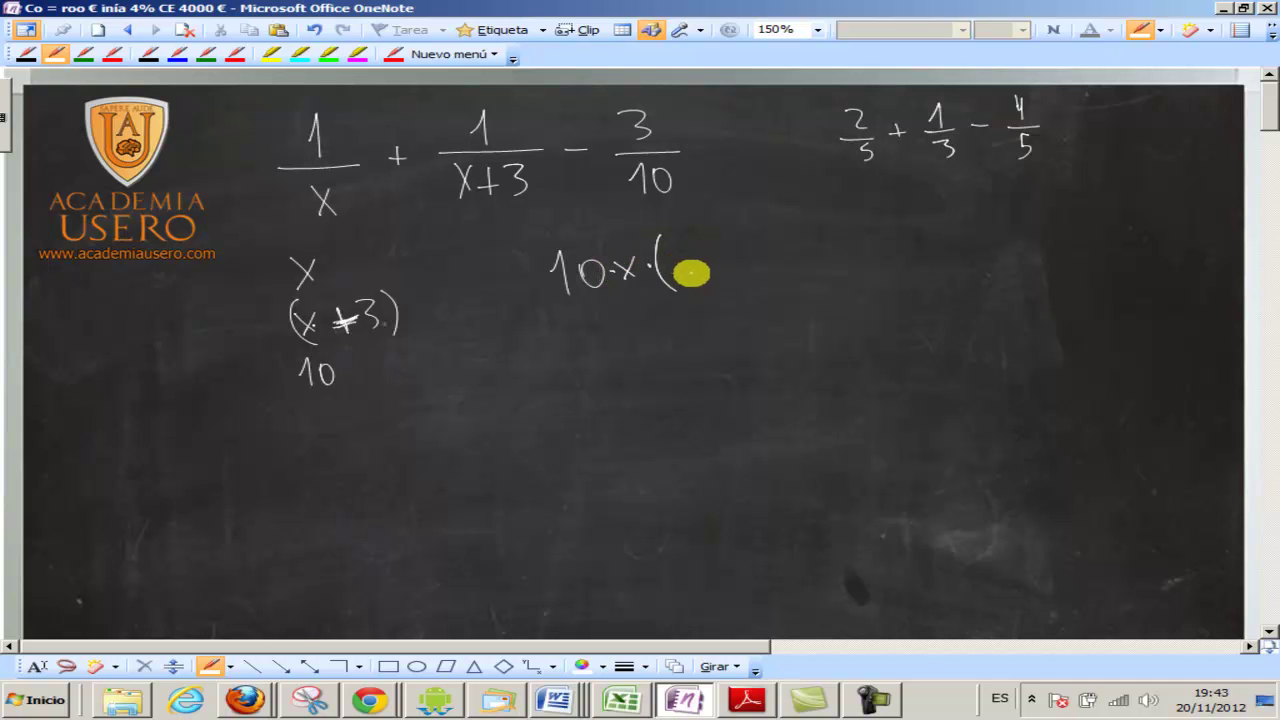
{"action": "mouse_move", "coordinate": [679, 269]}
{"action": "left_mouse_down"}
{"action": "mouse_move", "coordinate": [668, 278]}
{"action": "mouse_move", "coordinate": [716, 257]}
{"action": "left_mouse_up"}
{"action": "mouse_move", "coordinate": [708, 246]}
{"action": "left_mouse_down"}
{"action": "mouse_move", "coordinate": [708, 271]}
{"action": "mouse_move", "coordinate": [726, 268]}
{"action": "left_mouse_up"}
{"action": "left_click_drag", "start_coordinate": [745, 232], "coordinate": [748, 285]}
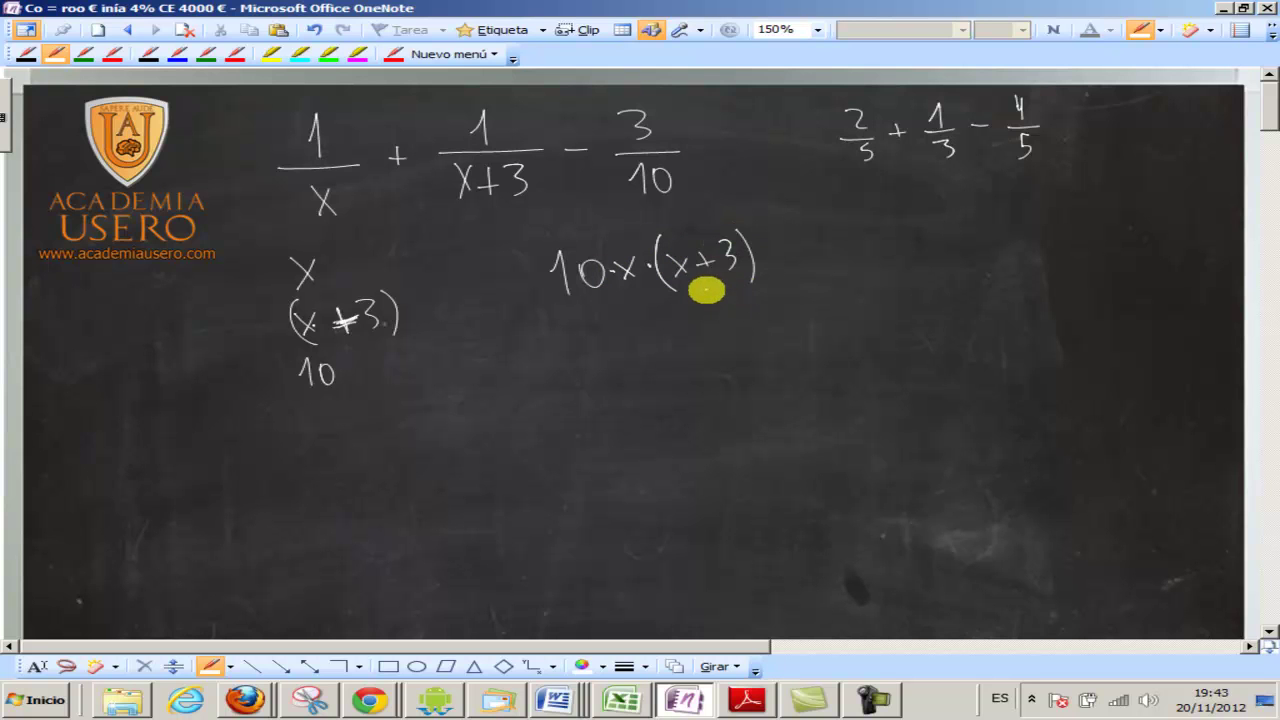
Bracket the denominator list with an arrow to 10·x·(x+3), and add an equals sign.
{"action": "left_click_drag", "start_coordinate": [401, 243], "coordinate": [405, 396]}
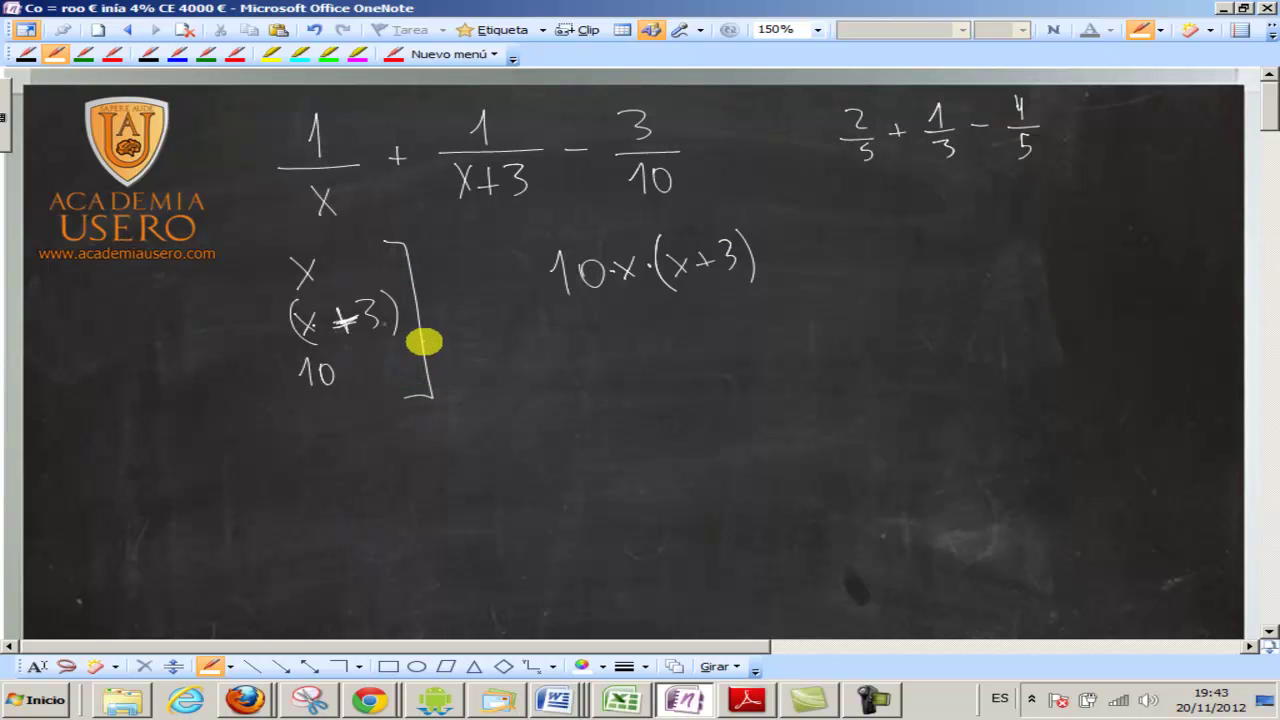
{"action": "mouse_move", "coordinate": [436, 312]}
{"action": "left_mouse_down"}
{"action": "mouse_move", "coordinate": [531, 276]}
{"action": "mouse_move", "coordinate": [531, 292]}
{"action": "left_mouse_up"}
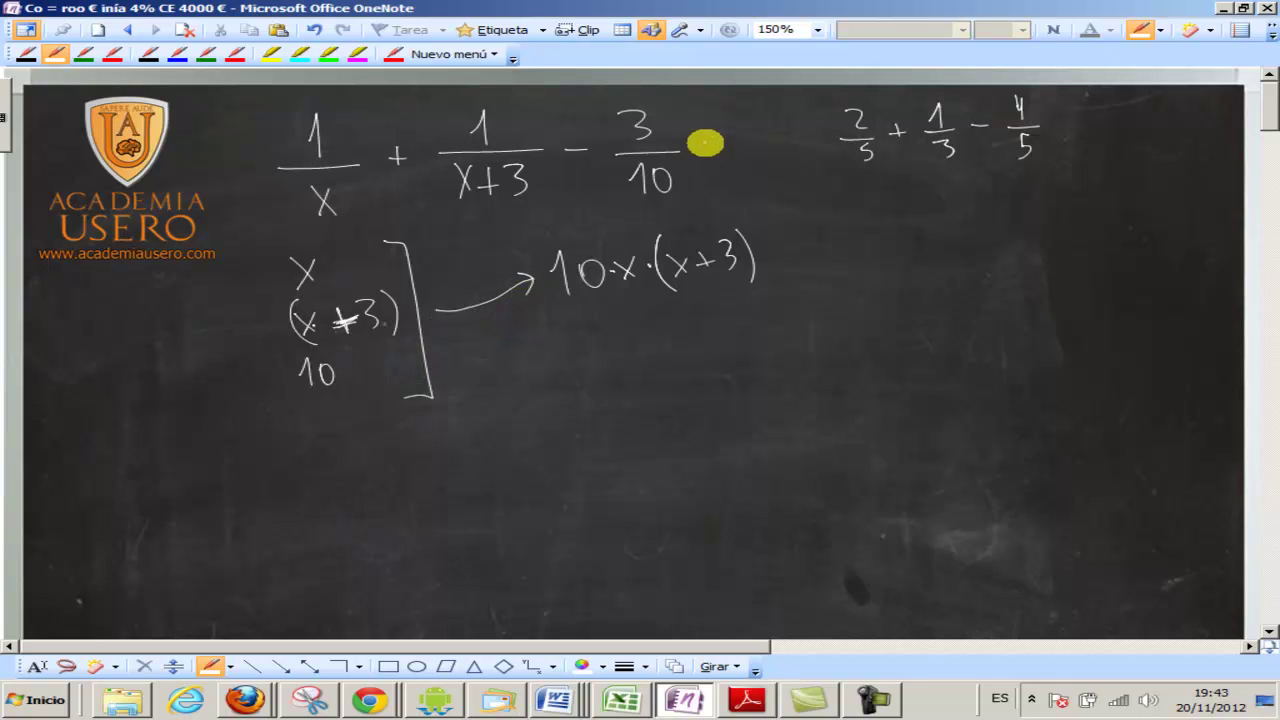
{"action": "mouse_move", "coordinate": [92, 492]}
{"action": "left_mouse_down"}
{"action": "mouse_move", "coordinate": [132, 490]}
{"action": "mouse_move", "coordinate": [130, 509]}
{"action": "mouse_move", "coordinate": [1036, 461]}
{"action": "left_mouse_up"}
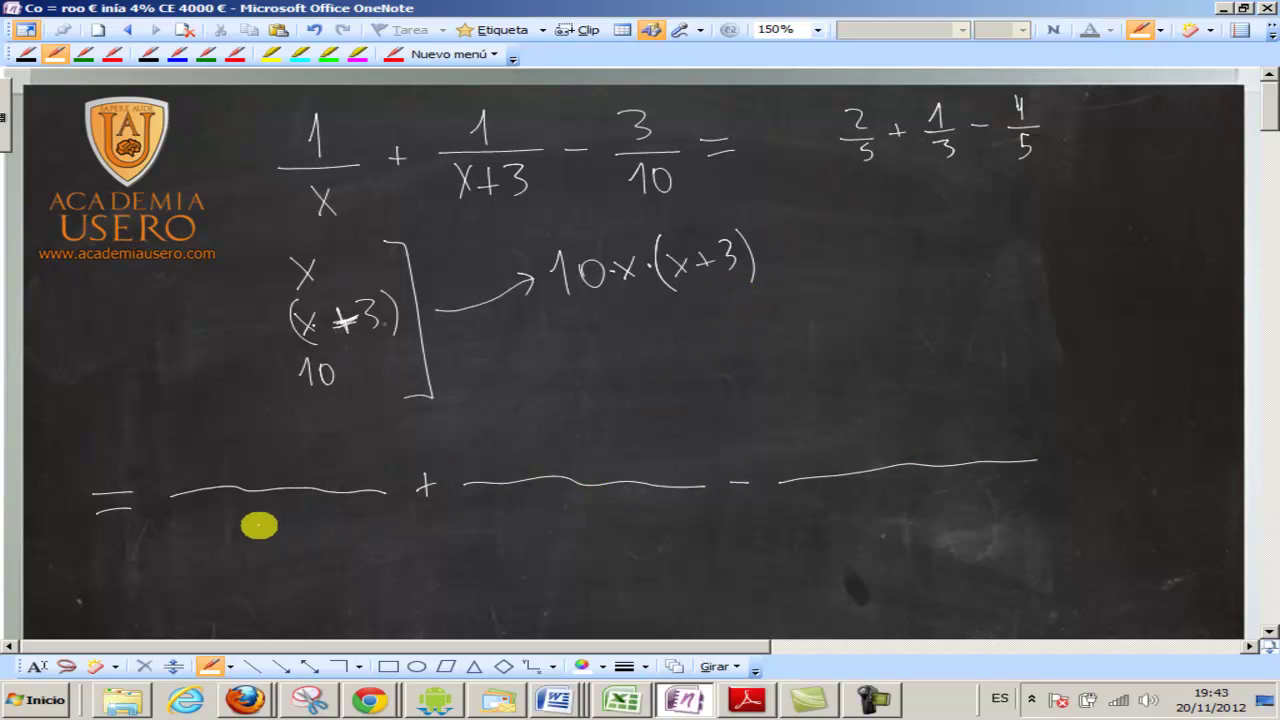
Write 10x(x+3) under each of the three fraction bars.
{"action": "mouse_move", "coordinate": [201, 510]}
{"action": "left_mouse_down"}
{"action": "mouse_move", "coordinate": [207, 533]}
{"action": "mouse_move", "coordinate": [229, 511]}
{"action": "mouse_move", "coordinate": [270, 526]}
{"action": "left_mouse_up"}
{"action": "mouse_move", "coordinate": [270, 510]}
{"action": "left_mouse_down"}
{"action": "mouse_move", "coordinate": [257, 527]}
{"action": "mouse_move", "coordinate": [333, 524]}
{"action": "left_mouse_up"}
{"action": "mouse_move", "coordinate": [333, 508]}
{"action": "left_mouse_down"}
{"action": "mouse_move", "coordinate": [319, 524]}
{"action": "mouse_move", "coordinate": [364, 520]}
{"action": "left_mouse_up"}
{"action": "left_click_drag", "start_coordinate": [377, 490], "coordinate": [383, 530]}
{"action": "mouse_move", "coordinate": [505, 496]}
{"action": "left_mouse_down"}
{"action": "mouse_move", "coordinate": [509, 512]}
{"action": "mouse_move", "coordinate": [526, 498]}
{"action": "mouse_move", "coordinate": [557, 512]}
{"action": "left_mouse_up"}
{"action": "mouse_move", "coordinate": [557, 499]}
{"action": "left_mouse_down"}
{"action": "mouse_move", "coordinate": [544, 512]}
{"action": "mouse_move", "coordinate": [612, 506]}
{"action": "left_mouse_up"}
{"action": "left_click_drag", "start_coordinate": [612, 492], "coordinate": [630, 510]}
{"action": "left_click_drag", "start_coordinate": [652, 486], "coordinate": [656, 516]}
{"action": "mouse_move", "coordinate": [846, 482]}
{"action": "left_mouse_down"}
{"action": "mouse_move", "coordinate": [849, 498]}
{"action": "mouse_move", "coordinate": [862, 484]}
{"action": "mouse_move", "coordinate": [905, 500]}
{"action": "mouse_move", "coordinate": [948, 488]}
{"action": "left_mouse_up"}
{"action": "left_click", "coordinate": [882, 490]}
{"action": "left_click_drag", "start_coordinate": [952, 476], "coordinate": [962, 496]}
{"action": "left_click_drag", "start_coordinate": [976, 474], "coordinate": [980, 498]}
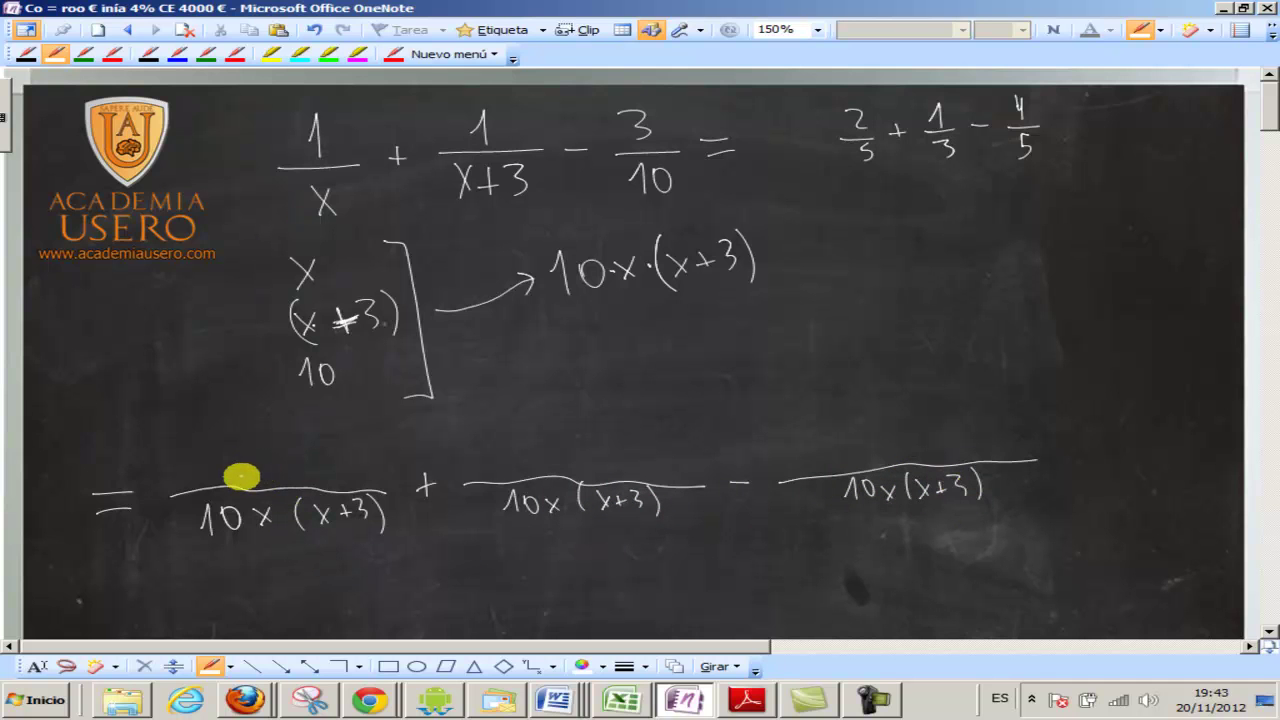
Write numerators 1·10·(x+3), 1·10x and 3·x·(x+3), ending with an equals sign.
{"action": "mouse_move", "coordinate": [197, 450]}
{"action": "left_mouse_down"}
{"action": "mouse_move", "coordinate": [203, 470]}
{"action": "mouse_move", "coordinate": [243, 469]}
{"action": "left_mouse_up"}
{"action": "left_click", "coordinate": [214, 459]}
{"action": "mouse_move", "coordinate": [262, 449]}
{"action": "left_mouse_down"}
{"action": "mouse_move", "coordinate": [300, 473]}
{"action": "mouse_move", "coordinate": [337, 466]}
{"action": "left_mouse_up"}
{"action": "left_click", "coordinate": [288, 457]}
{"action": "left_click_drag", "start_coordinate": [348, 445], "coordinate": [367, 476]}
{"action": "mouse_move", "coordinate": [509, 445]}
{"action": "left_mouse_down"}
{"action": "mouse_move", "coordinate": [512, 468]}
{"action": "mouse_move", "coordinate": [592, 458]}
{"action": "left_mouse_up"}
{"action": "left_click", "coordinate": [528, 449]}
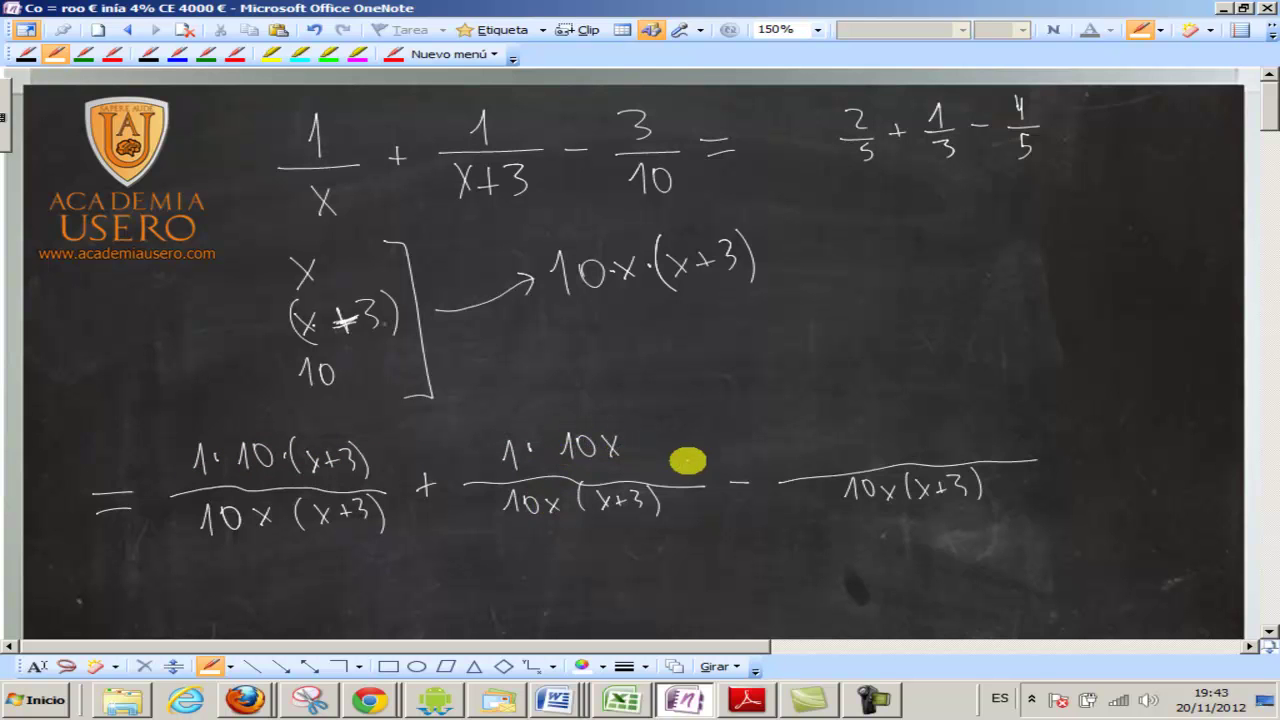
{"action": "mouse_move", "coordinate": [826, 432]}
{"action": "left_mouse_down"}
{"action": "mouse_move", "coordinate": [828, 453]}
{"action": "mouse_move", "coordinate": [904, 452]}
{"action": "mouse_move", "coordinate": [882, 462]}
{"action": "left_mouse_up"}
{"action": "left_click", "coordinate": [864, 445]}
{"action": "left_click", "coordinate": [912, 448]}
{"action": "mouse_move", "coordinate": [938, 410]}
{"action": "left_mouse_down"}
{"action": "mouse_move", "coordinate": [934, 462]}
{"action": "mouse_move", "coordinate": [968, 423]}
{"action": "mouse_move", "coordinate": [1010, 456]}
{"action": "mouse_move", "coordinate": [1078, 449]}
{"action": "left_mouse_up"}
{"action": "left_click_drag", "start_coordinate": [1060, 463], "coordinate": [1080, 461]}
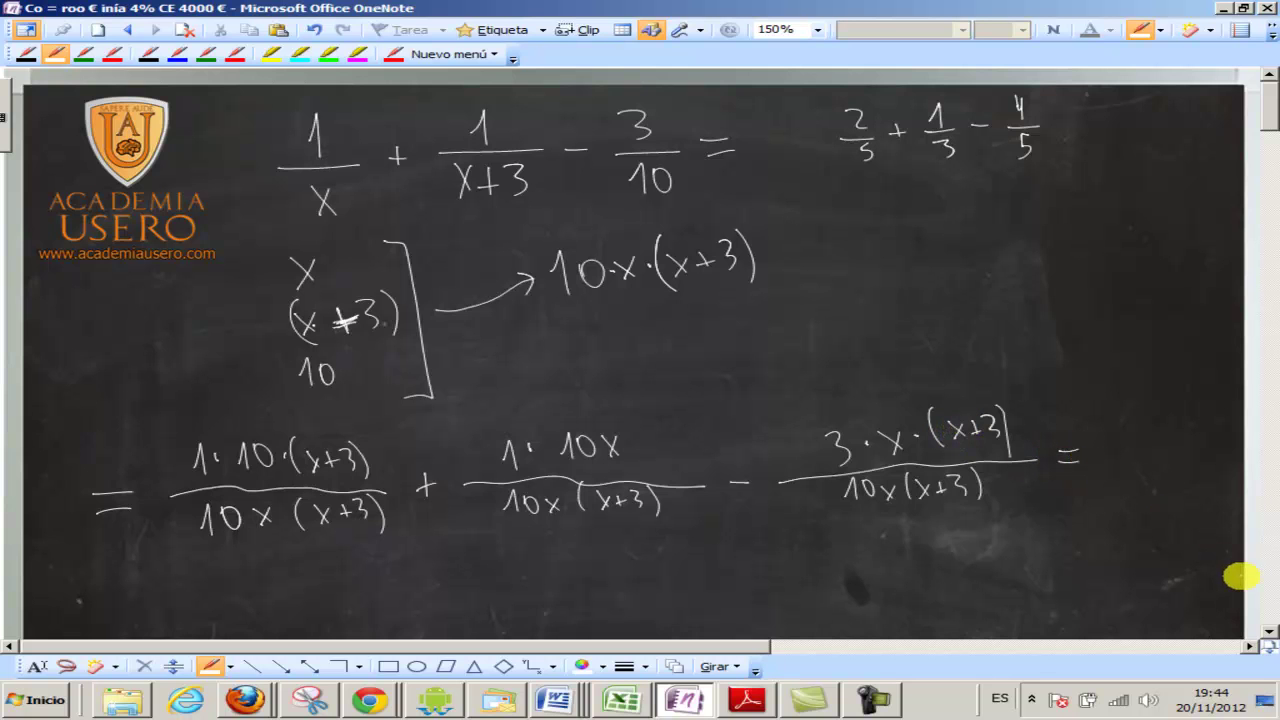
Draw a long combined fraction bar over the denominator 10x(x+3).
{"action": "scroll", "coordinate": [1270, 632], "scroll_direction": "down", "scroll_amount": 5}
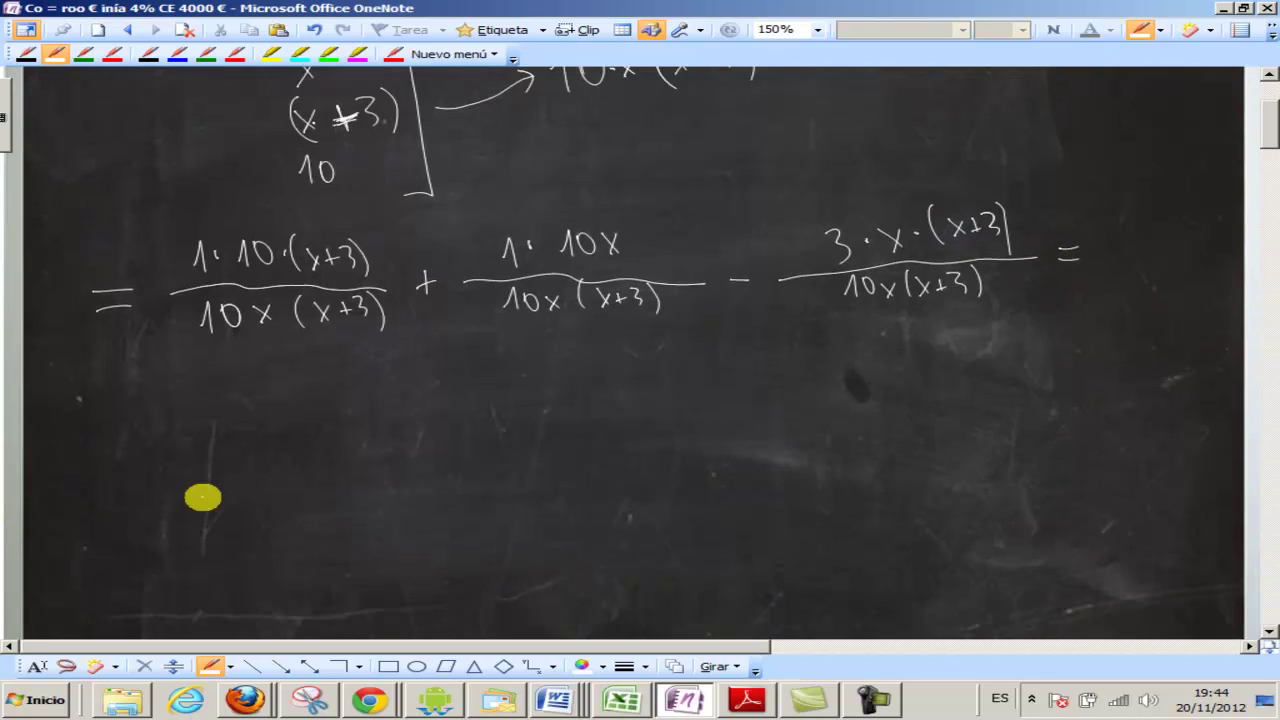
{"action": "left_click_drag", "start_coordinate": [100, 401], "coordinate": [124, 399]}
{"action": "left_click_drag", "start_coordinate": [102, 412], "coordinate": [922, 383]}
{"action": "left_click_drag", "start_coordinate": [372, 420], "coordinate": [410, 443]}
{"action": "mouse_move", "coordinate": [410, 425]}
{"action": "left_mouse_down"}
{"action": "mouse_move", "coordinate": [392, 443]}
{"action": "mouse_move", "coordinate": [434, 446]}
{"action": "left_mouse_up"}
{"action": "mouse_move", "coordinate": [445, 424]}
{"action": "left_mouse_down"}
{"action": "mouse_move", "coordinate": [446, 442]}
{"action": "mouse_move", "coordinate": [482, 428]}
{"action": "left_mouse_up"}
{"action": "left_click_drag", "start_coordinate": [474, 420], "coordinate": [486, 442]}
{"action": "left_click_drag", "start_coordinate": [506, 410], "coordinate": [512, 450]}
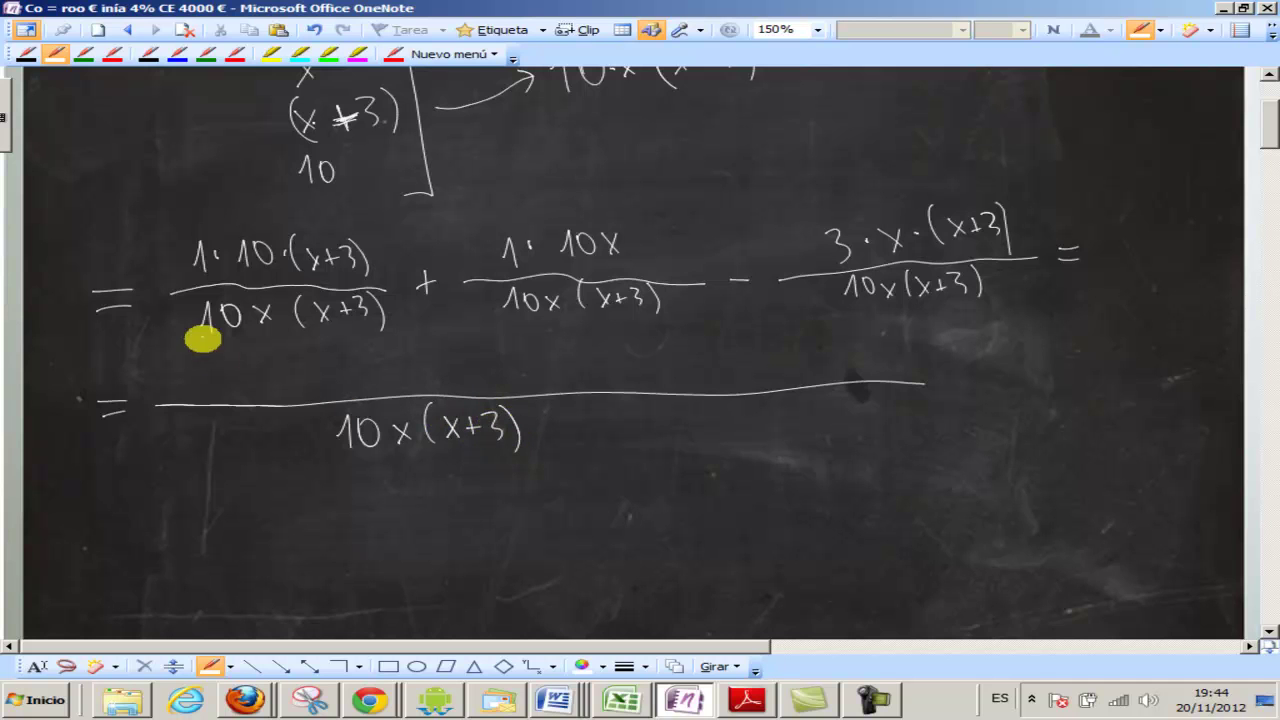
Write the combined numerator 10·(x+3) + 10x − 3x·(x+3), followed by an equals sign.
{"action": "left_click", "coordinate": [232, 375]}
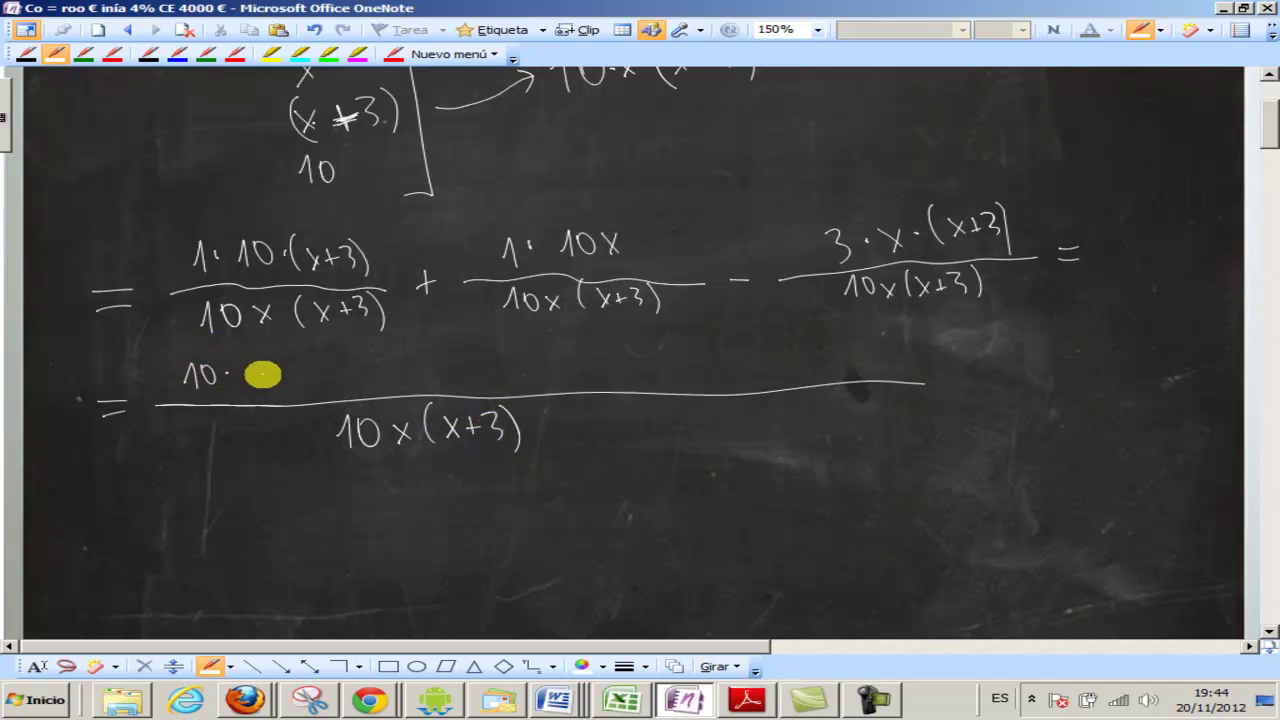
{"action": "mouse_move", "coordinate": [250, 358]}
{"action": "left_mouse_down"}
{"action": "mouse_move", "coordinate": [246, 392]}
{"action": "mouse_move", "coordinate": [270, 386]}
{"action": "left_mouse_up"}
{"action": "left_click_drag", "start_coordinate": [270, 368], "coordinate": [256, 386]}
{"action": "left_click_drag", "start_coordinate": [280, 376], "coordinate": [296, 374]}
{"action": "mouse_move", "coordinate": [288, 366]}
{"action": "left_mouse_down"}
{"action": "mouse_move", "coordinate": [305, 364]}
{"action": "mouse_move", "coordinate": [330, 394]}
{"action": "mouse_move", "coordinate": [378, 366]}
{"action": "mouse_move", "coordinate": [365, 380]}
{"action": "left_mouse_up"}
{"action": "mouse_move", "coordinate": [398, 350]}
{"action": "left_mouse_down"}
{"action": "mouse_move", "coordinate": [396, 372]}
{"action": "mouse_move", "coordinate": [410, 356]}
{"action": "mouse_move", "coordinate": [444, 374]}
{"action": "left_mouse_up"}
{"action": "mouse_move", "coordinate": [444, 356]}
{"action": "left_mouse_down"}
{"action": "mouse_move", "coordinate": [428, 374]}
{"action": "mouse_move", "coordinate": [554, 368]}
{"action": "left_mouse_up"}
{"action": "mouse_move", "coordinate": [554, 351]}
{"action": "left_mouse_down"}
{"action": "mouse_move", "coordinate": [538, 368]}
{"action": "mouse_move", "coordinate": [604, 368]}
{"action": "mouse_move", "coordinate": [590, 368]}
{"action": "left_mouse_up"}
{"action": "left_click", "coordinate": [564, 358]}
{"action": "left_click_drag", "start_coordinate": [612, 356], "coordinate": [628, 355]}
{"action": "mouse_move", "coordinate": [620, 346]}
{"action": "left_mouse_down"}
{"action": "mouse_move", "coordinate": [620, 366]}
{"action": "mouse_move", "coordinate": [660, 372]}
{"action": "left_mouse_up"}
{"action": "mouse_move", "coordinate": [962, 377]}
{"action": "left_mouse_down"}
{"action": "mouse_move", "coordinate": [982, 377]}
{"action": "mouse_move", "coordinate": [960, 390]}
{"action": "left_mouse_up"}
Start a new fraction line with denominator 10x(x+3).
{"action": "mouse_move", "coordinate": [125, 508]}
{"action": "left_mouse_down"}
{"action": "mouse_move", "coordinate": [146, 507]}
{"action": "mouse_move", "coordinate": [146, 521]}
{"action": "mouse_move", "coordinate": [636, 490]}
{"action": "left_mouse_up"}
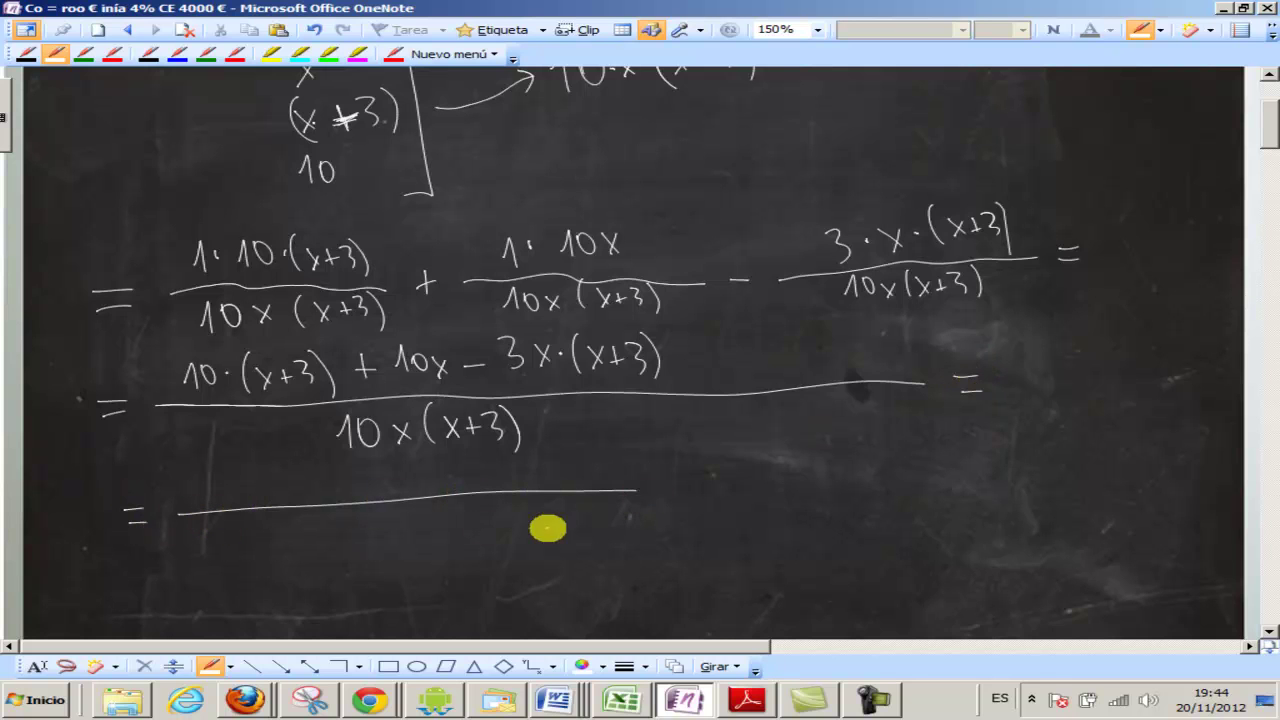
{"action": "left_click_drag", "start_coordinate": [275, 527], "coordinate": [279, 549]}
{"action": "left_click_drag", "start_coordinate": [298, 528], "coordinate": [330, 548]}
{"action": "mouse_move", "coordinate": [330, 530]}
{"action": "left_mouse_down"}
{"action": "mouse_move", "coordinate": [312, 548]}
{"action": "mouse_move", "coordinate": [378, 546]}
{"action": "left_mouse_up"}
{"action": "mouse_move", "coordinate": [378, 528]}
{"action": "left_mouse_down"}
{"action": "mouse_move", "coordinate": [362, 546]}
{"action": "mouse_move", "coordinate": [405, 535]}
{"action": "left_mouse_up"}
{"action": "left_click_drag", "start_coordinate": [397, 527], "coordinate": [410, 546]}
{"action": "left_click_drag", "start_coordinate": [427, 515], "coordinate": [431, 548]}
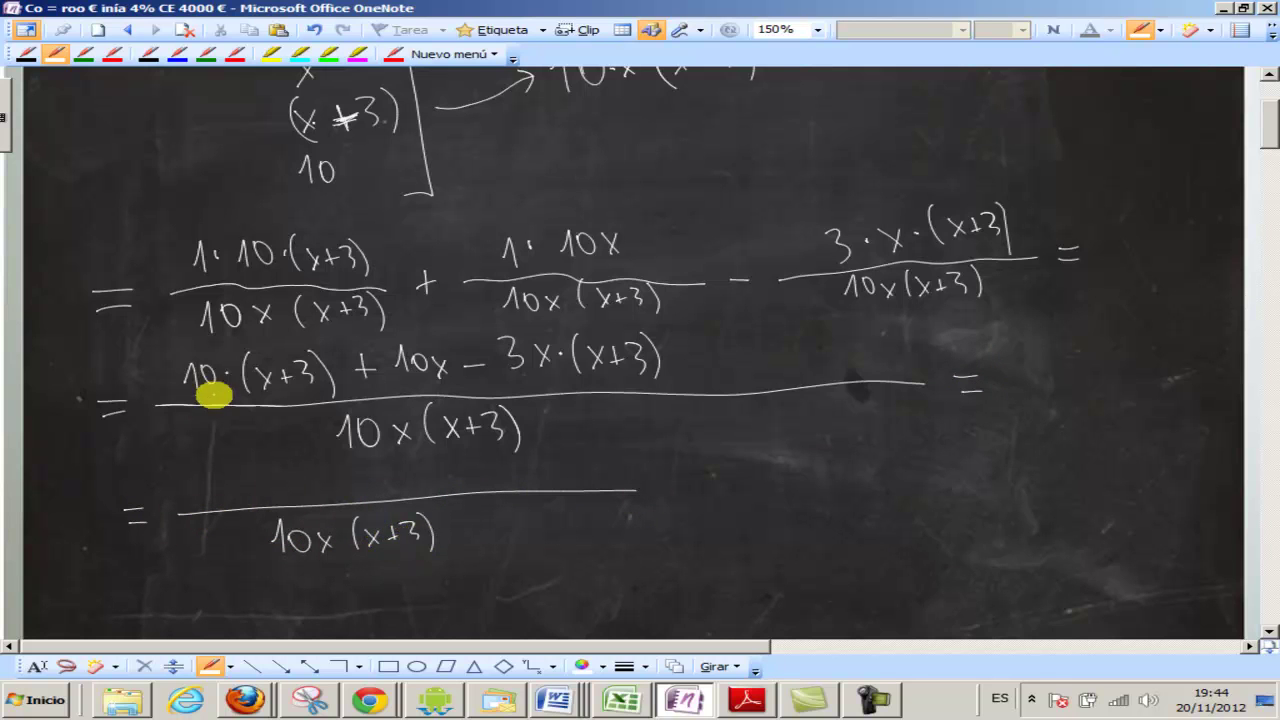
Write the expanded numerator 10x + 30 + 10x − 3x² − 9x and an equals sign.
{"action": "mouse_move", "coordinate": [218, 470]}
{"action": "left_mouse_down"}
{"action": "mouse_move", "coordinate": [220, 488]}
{"action": "mouse_move", "coordinate": [235, 472]}
{"action": "mouse_move", "coordinate": [266, 488]}
{"action": "left_mouse_up"}
{"action": "mouse_move", "coordinate": [266, 471]}
{"action": "left_mouse_down"}
{"action": "mouse_move", "coordinate": [252, 488]}
{"action": "mouse_move", "coordinate": [300, 480]}
{"action": "left_mouse_up"}
{"action": "mouse_move", "coordinate": [292, 472]}
{"action": "left_mouse_down"}
{"action": "mouse_move", "coordinate": [292, 490]}
{"action": "mouse_move", "coordinate": [336, 468]}
{"action": "mouse_move", "coordinate": [382, 487]}
{"action": "mouse_move", "coordinate": [418, 480]}
{"action": "left_mouse_up"}
{"action": "left_click_drag", "start_coordinate": [436, 462], "coordinate": [464, 480]}
{"action": "mouse_move", "coordinate": [464, 462]}
{"action": "left_mouse_down"}
{"action": "mouse_move", "coordinate": [450, 480]}
{"action": "mouse_move", "coordinate": [553, 474]}
{"action": "left_mouse_up"}
{"action": "mouse_move", "coordinate": [553, 460]}
{"action": "left_mouse_down"}
{"action": "mouse_move", "coordinate": [541, 474]}
{"action": "mouse_move", "coordinate": [569, 461]}
{"action": "left_mouse_up"}
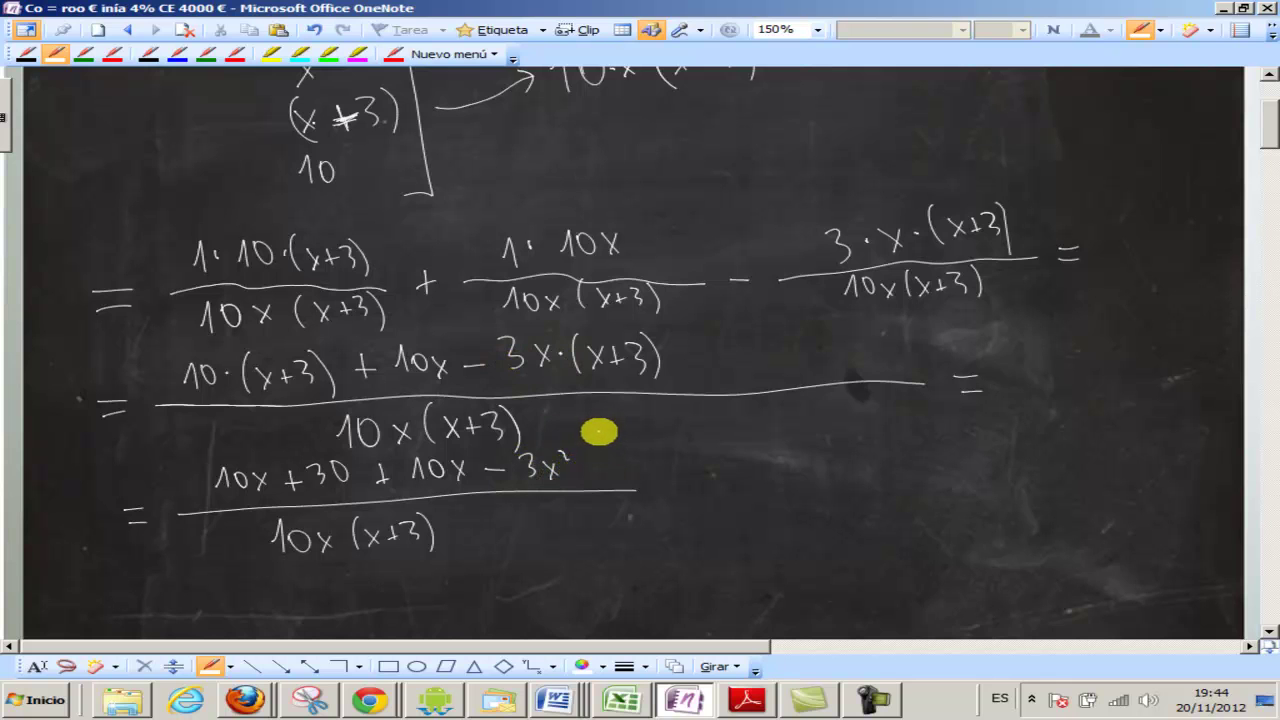
{"action": "mouse_move", "coordinate": [610, 458]}
{"action": "left_mouse_down"}
{"action": "mouse_move", "coordinate": [604, 476]}
{"action": "mouse_move", "coordinate": [630, 476]}
{"action": "left_mouse_up"}
{"action": "mouse_move", "coordinate": [630, 460]}
{"action": "left_mouse_down"}
{"action": "mouse_move", "coordinate": [616, 477]}
{"action": "mouse_move", "coordinate": [680, 488]}
{"action": "mouse_move", "coordinate": [1088, 462]}
{"action": "left_mouse_up"}
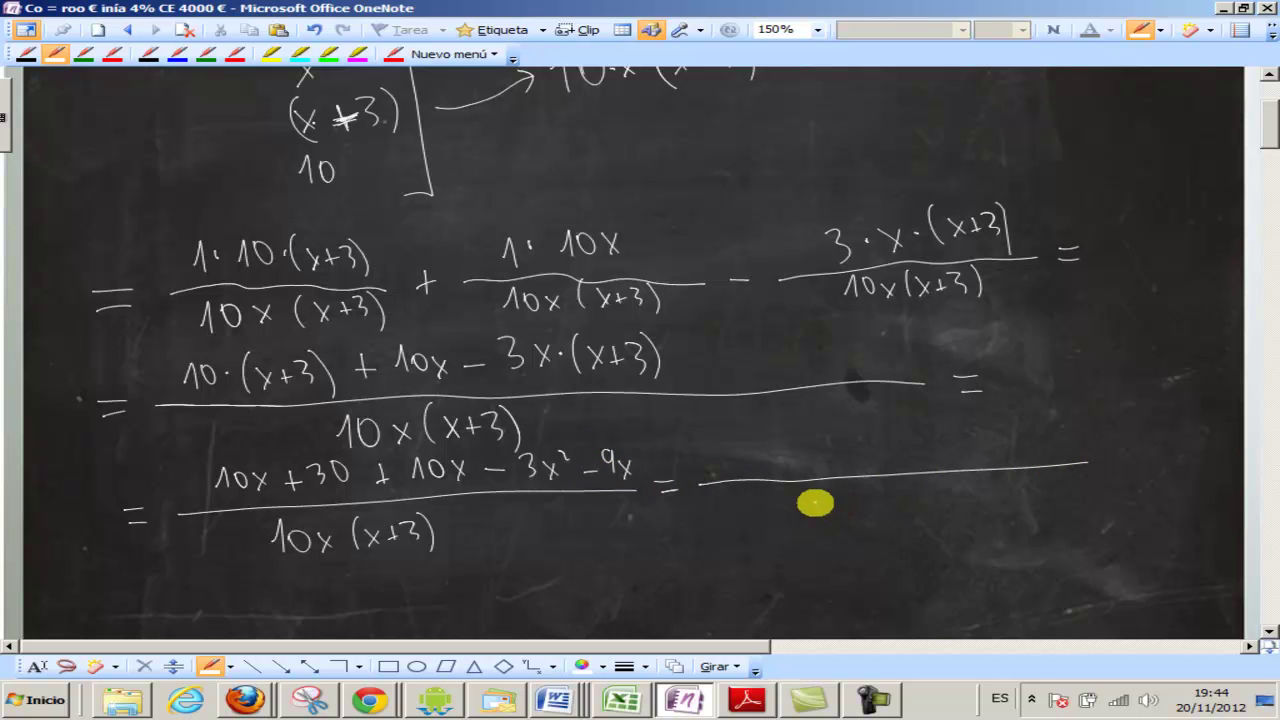
Begin the simplified fraction's denominator with 10x.
{"action": "left_click_drag", "start_coordinate": [815, 502], "coordinate": [821, 520]}
{"action": "left_click_drag", "start_coordinate": [836, 501], "coordinate": [862, 518]}
{"action": "left_click_drag", "start_coordinate": [862, 503], "coordinate": [848, 520]}
Write the simplified fraction (−3x² + 11x + 30) over 10x·(x+3).
{"action": "left_click", "coordinate": [885, 507]}
{"action": "mouse_move", "coordinate": [908, 484]}
{"action": "left_mouse_down"}
{"action": "mouse_move", "coordinate": [905, 515]}
{"action": "mouse_move", "coordinate": [926, 512]}
{"action": "left_mouse_up"}
{"action": "mouse_move", "coordinate": [926, 496]}
{"action": "left_mouse_down"}
{"action": "mouse_move", "coordinate": [914, 514]}
{"action": "mouse_move", "coordinate": [942, 499]}
{"action": "left_mouse_up"}
{"action": "left_click_drag", "start_coordinate": [946, 484], "coordinate": [948, 508]}
{"action": "left_click_drag", "start_coordinate": [978, 478], "coordinate": [976, 512]}
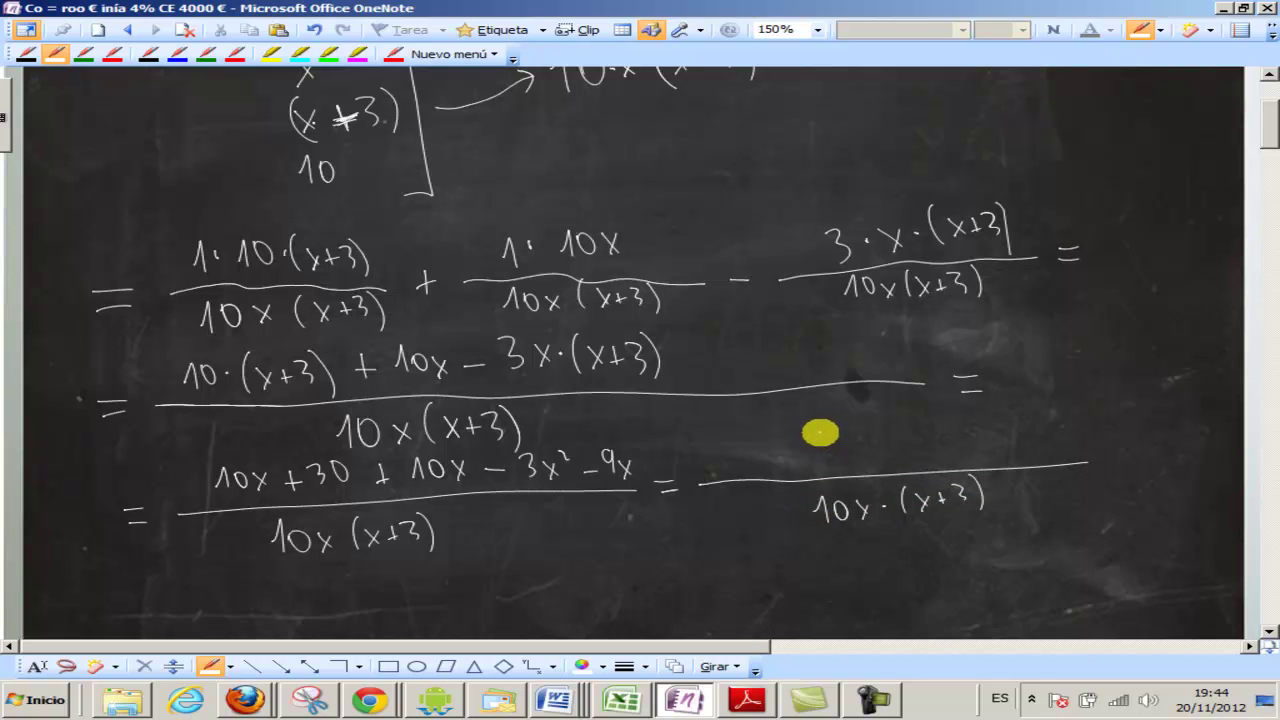
{"action": "left_click_drag", "start_coordinate": [722, 467], "coordinate": [797, 464]}
{"action": "mouse_move", "coordinate": [798, 446]}
{"action": "left_mouse_down"}
{"action": "mouse_move", "coordinate": [786, 466]}
{"action": "mouse_move", "coordinate": [809, 443]}
{"action": "left_mouse_up"}
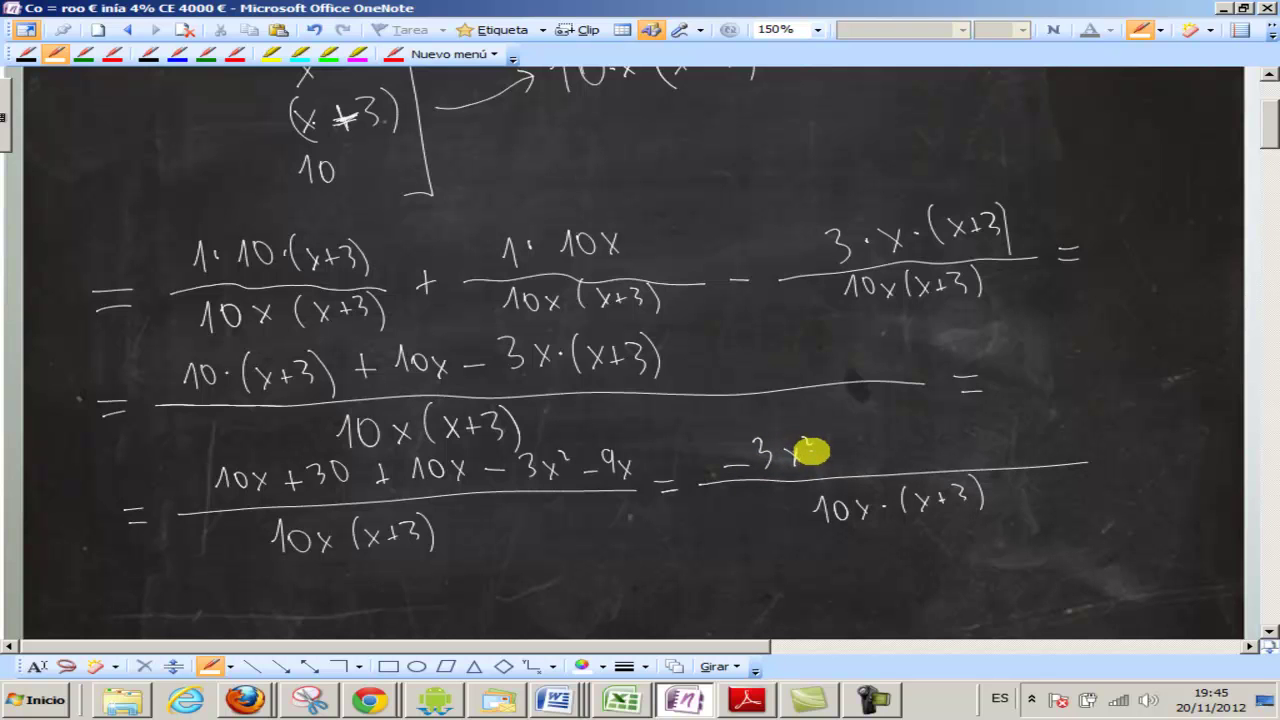
{"action": "mouse_move", "coordinate": [809, 431]}
{"action": "left_mouse_down"}
{"action": "mouse_move", "coordinate": [800, 462]}
{"action": "mouse_move", "coordinate": [960, 423]}
{"action": "mouse_move", "coordinate": [990, 431]}
{"action": "mouse_move", "coordinate": [987, 421]}
{"action": "left_mouse_up"}
Scroll down and write x = with a fraction line for the quadratic formula.
{"action": "left_click", "coordinate": [1267, 634]}
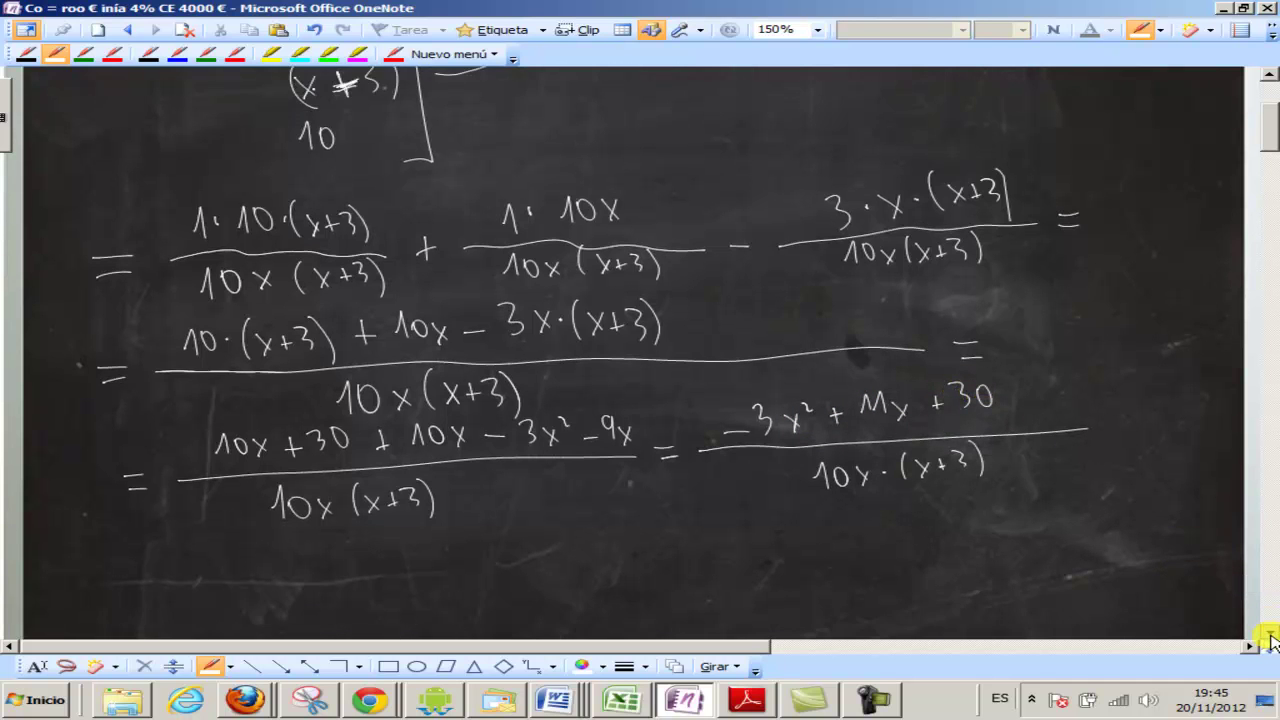
{"action": "left_click", "coordinate": [1267, 634]}
{"action": "left_click_drag", "start_coordinate": [328, 440], "coordinate": [342, 455]}
{"action": "mouse_move", "coordinate": [342, 440]}
{"action": "left_mouse_down"}
{"action": "mouse_move", "coordinate": [329, 455]}
{"action": "mouse_move", "coordinate": [365, 444]}
{"action": "left_mouse_up"}
{"action": "left_click_drag", "start_coordinate": [353, 451], "coordinate": [707, 431]}
Write the quadratic formula substitution (−11 ± √(121 − 4·(−3)·30)) over −6.
{"action": "left_click_drag", "start_coordinate": [401, 410], "coordinate": [415, 409]}
{"action": "mouse_move", "coordinate": [426, 410]}
{"action": "left_mouse_down"}
{"action": "mouse_move", "coordinate": [465, 402]}
{"action": "mouse_move", "coordinate": [478, 419]}
{"action": "mouse_move", "coordinate": [744, 360]}
{"action": "left_mouse_up"}
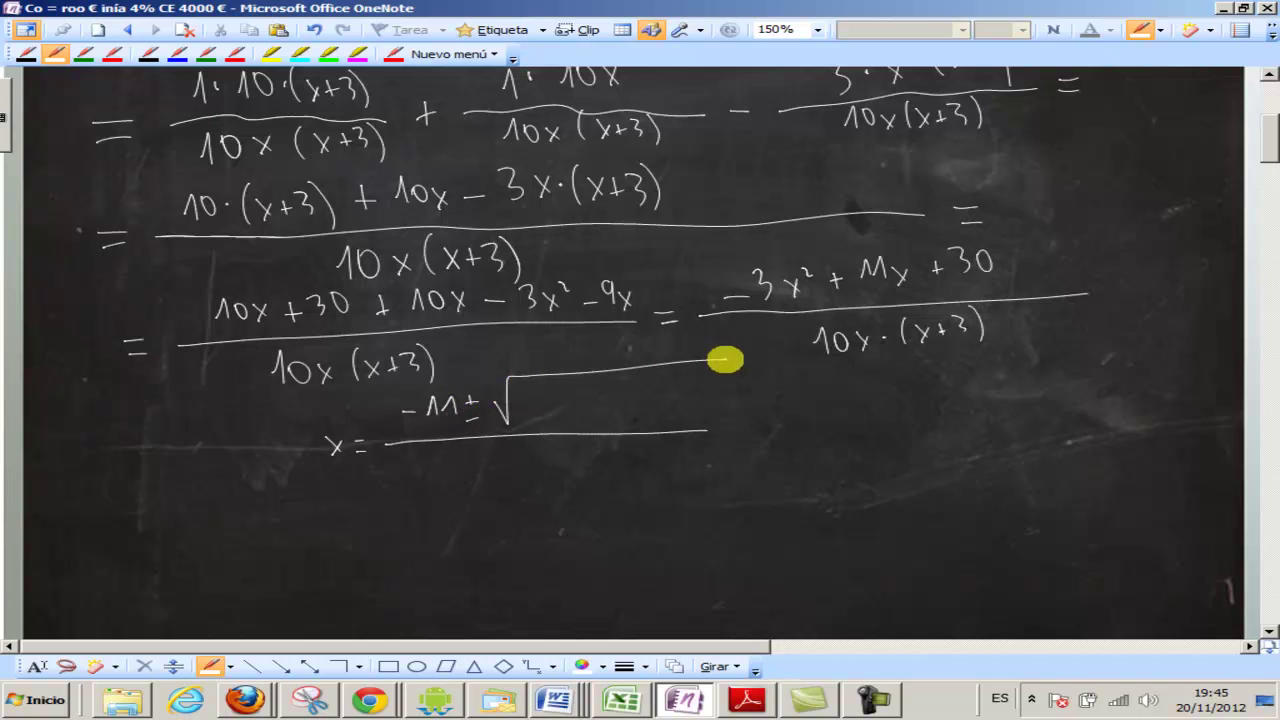
{"action": "left_click_drag", "start_coordinate": [739, 431], "coordinate": [754, 432]}
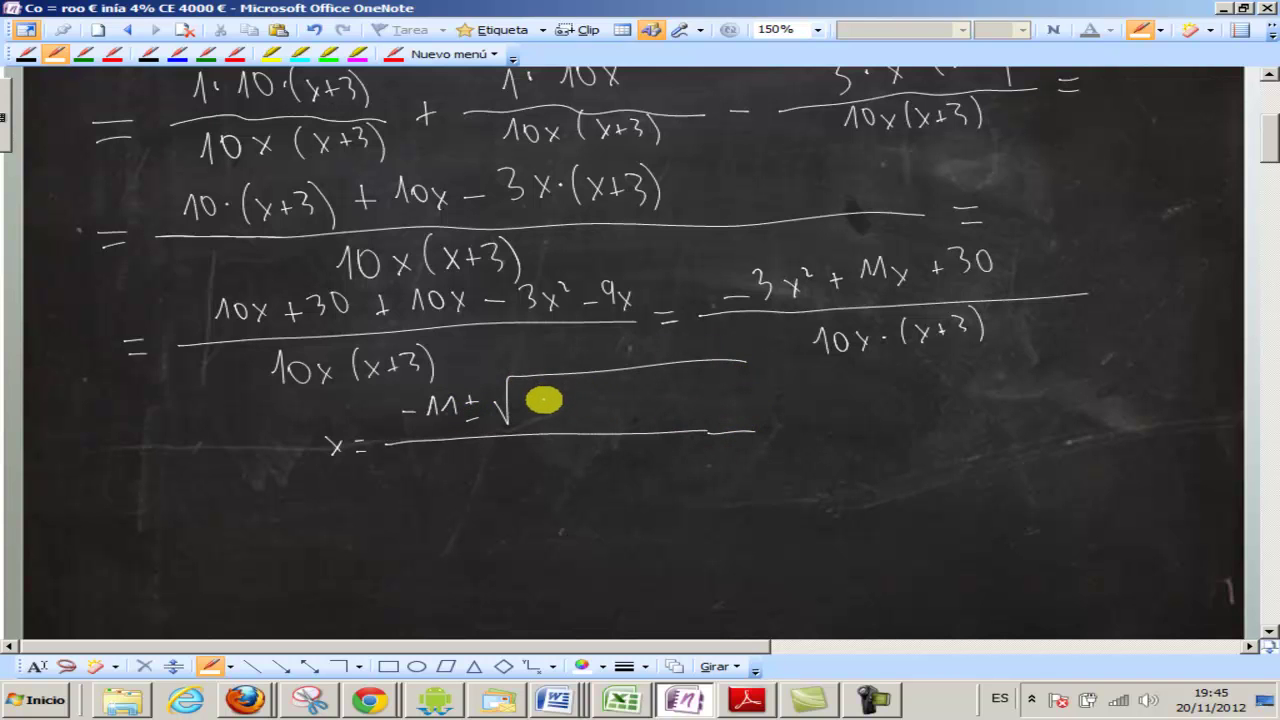
{"action": "mouse_move", "coordinate": [539, 396]}
{"action": "left_mouse_down"}
{"action": "mouse_move", "coordinate": [545, 410]}
{"action": "mouse_move", "coordinate": [658, 406]}
{"action": "left_mouse_up"}
{"action": "left_click", "coordinate": [651, 398]}
{"action": "left_click_drag", "start_coordinate": [672, 398], "coordinate": [720, 404]}
{"action": "left_click_drag", "start_coordinate": [732, 391], "coordinate": [731, 392]}
{"action": "left_click_drag", "start_coordinate": [499, 474], "coordinate": [516, 474]}
{"action": "left_click_drag", "start_coordinate": [538, 462], "coordinate": [536, 472]}
Continue the line with = −11 ±.
{"action": "left_click_drag", "start_coordinate": [778, 420], "coordinate": [794, 420]}
{"action": "mouse_move", "coordinate": [778, 428]}
{"action": "left_mouse_down"}
{"action": "mouse_move", "coordinate": [830, 396]}
{"action": "mouse_move", "coordinate": [905, 391]}
{"action": "left_mouse_up"}
{"action": "left_click_drag", "start_coordinate": [897, 383], "coordinate": [897, 398]}
{"action": "left_click_drag", "start_coordinate": [889, 402], "coordinate": [906, 402]}
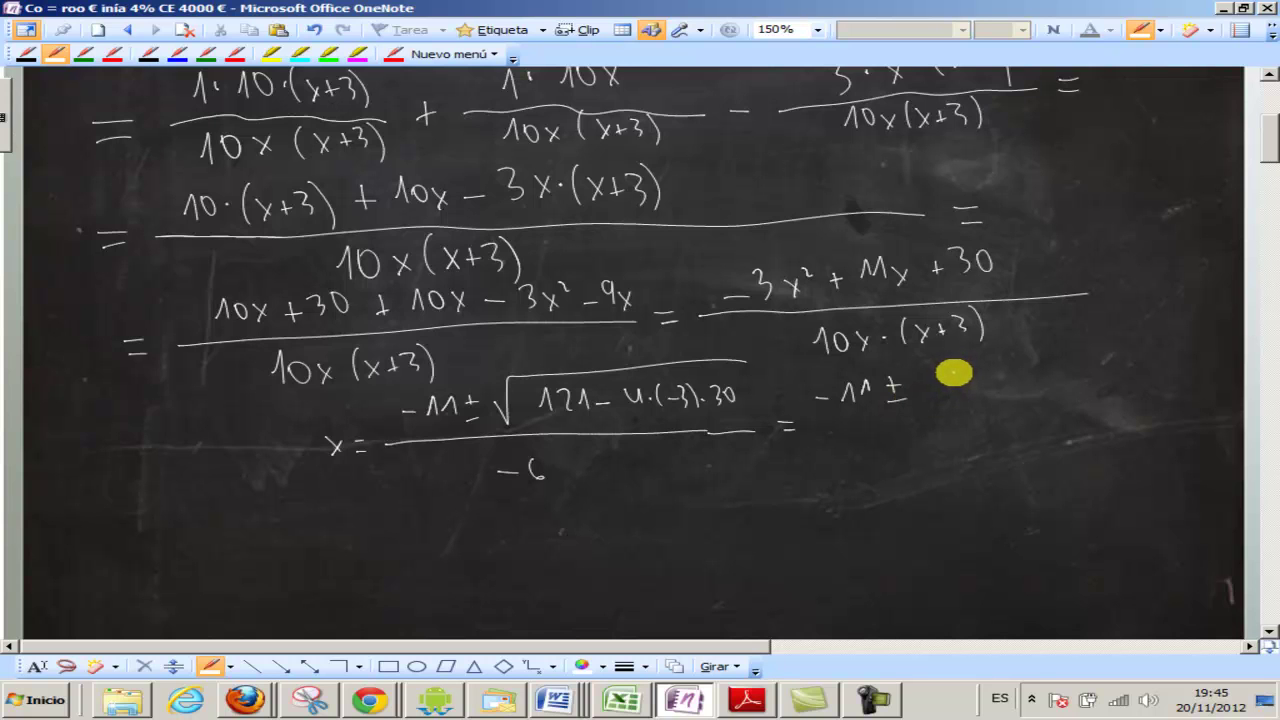
Bracket the simplified fraction and switch from the pen to the Type tool.
{"action": "left_click_drag", "start_coordinate": [1050, 248], "coordinate": [1058, 350]}
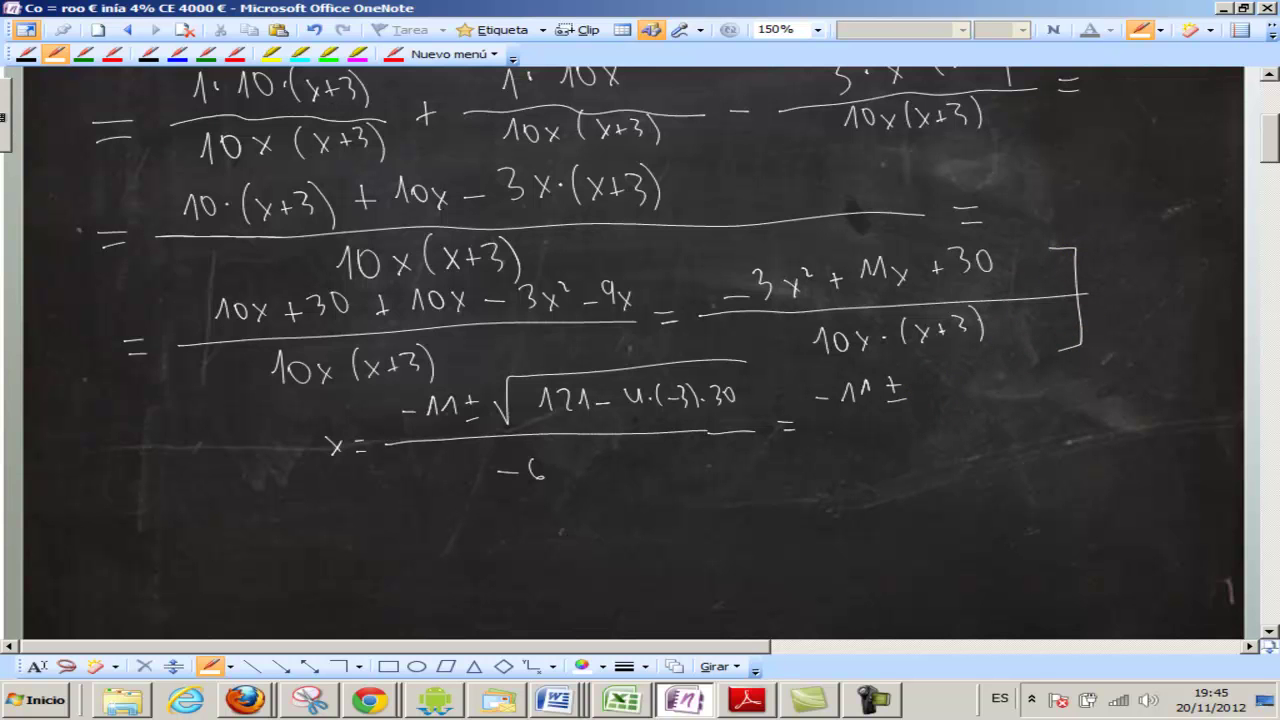
{"action": "left_click", "coordinate": [37, 666]}
{"action": "left_click", "coordinate": [875, 699]}
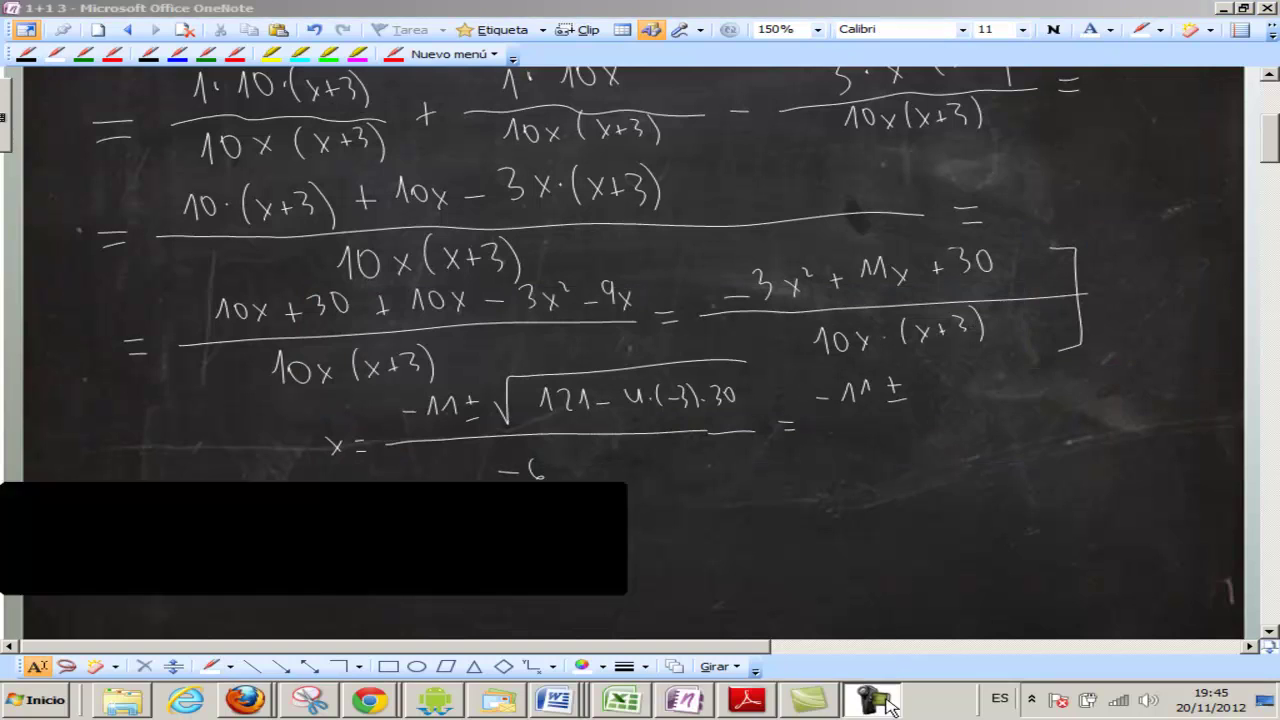